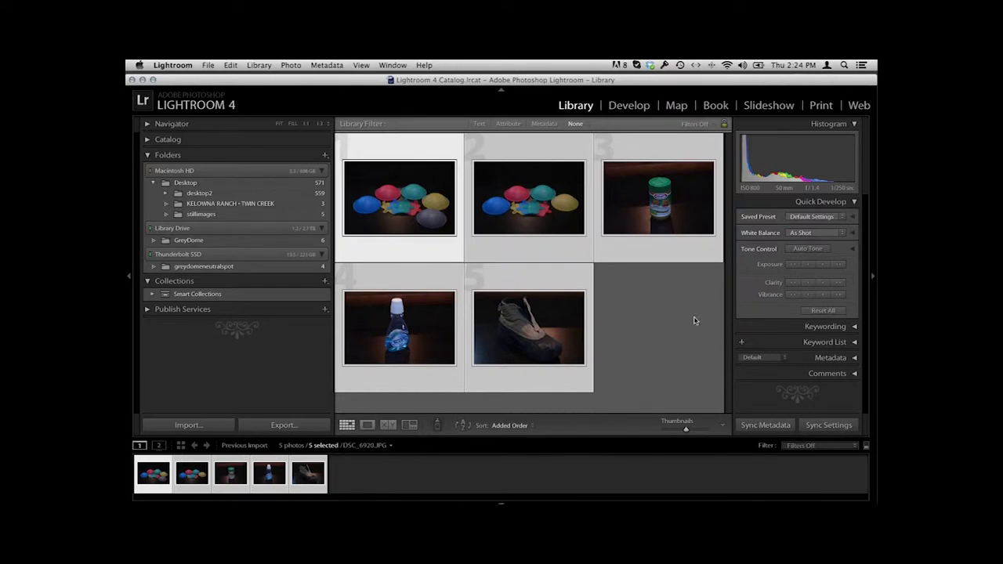
# Switch to the Develop module with the coloured-domes photo.
pyautogui.click(629, 106)
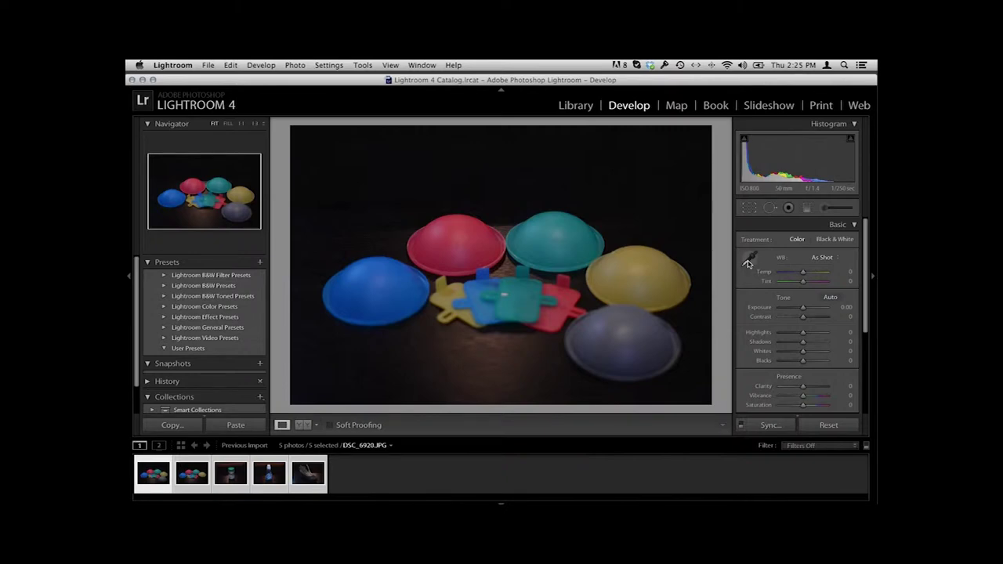
# Sample the grey dome with the WB eyedropper until white balance reads Temp +15, Tint -25.
pyautogui.click(749, 260)
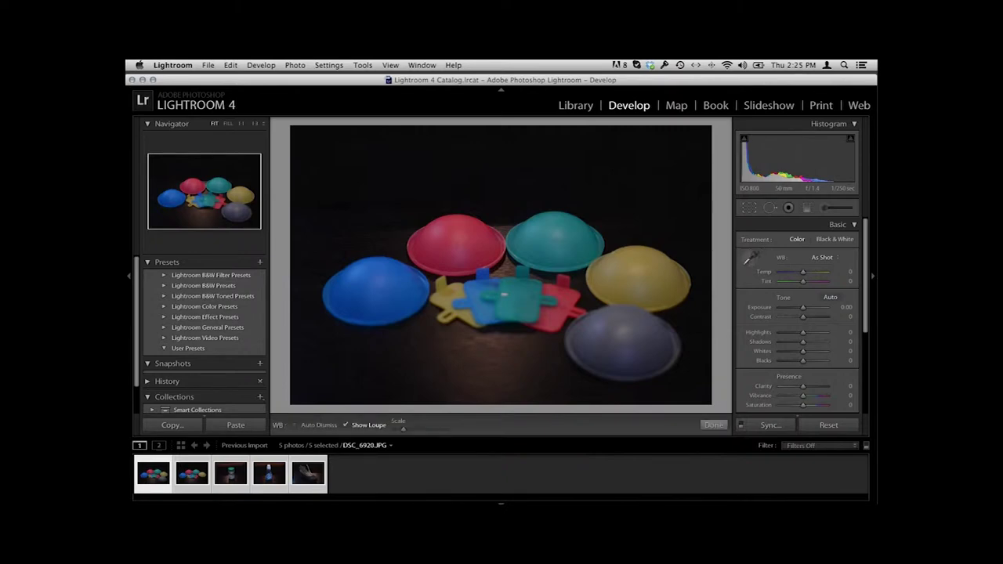
pyautogui.click(649, 328)
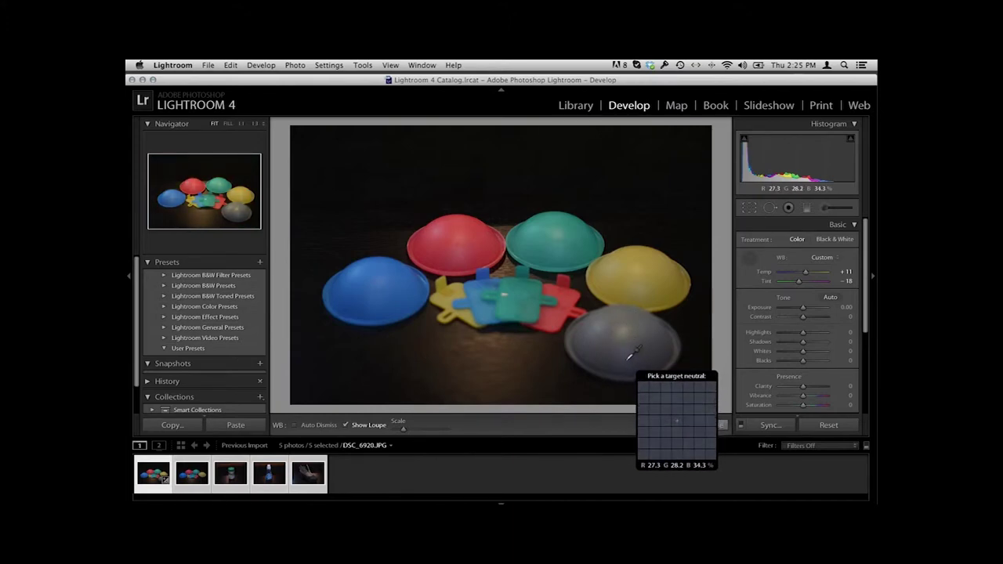
pyautogui.click(630, 354)
pyautogui.click(626, 346)
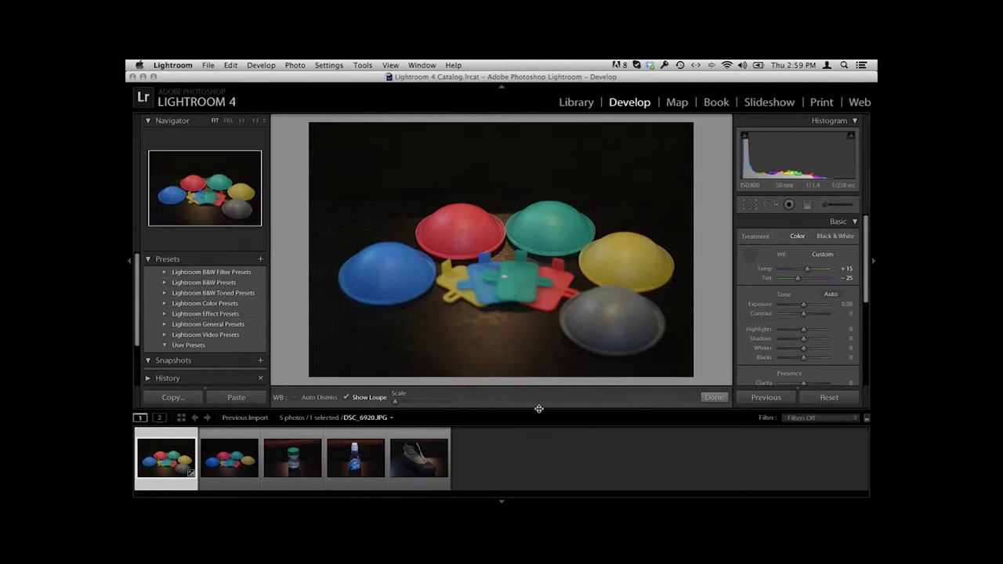
# Enlarge the filmstrip and select all five photos, keeping the domes shot as lead.
pyautogui.moveTo(539, 409); pyautogui.dragTo(551, 361)
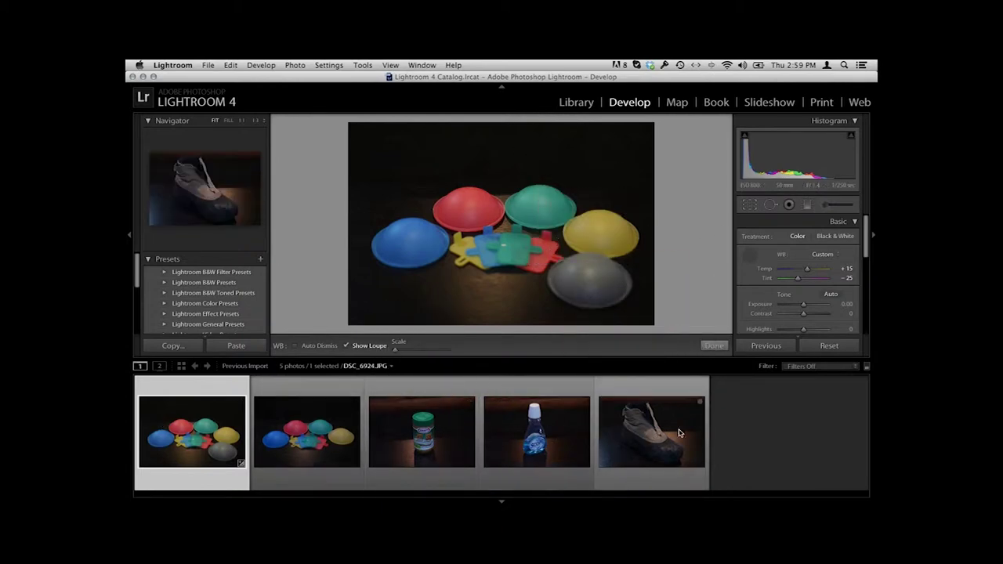
pyautogui.click(767, 450)
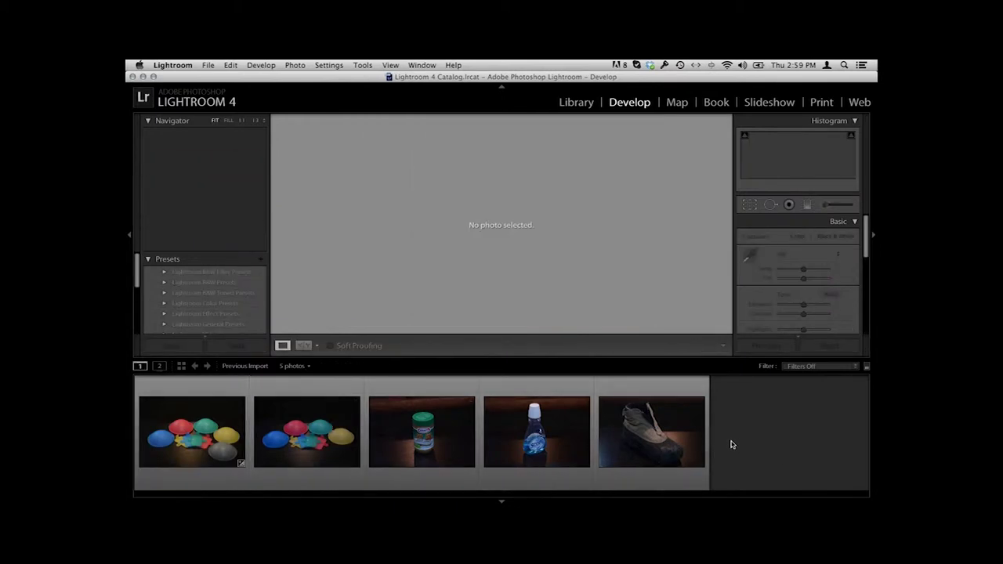
pyautogui.press('super+a')
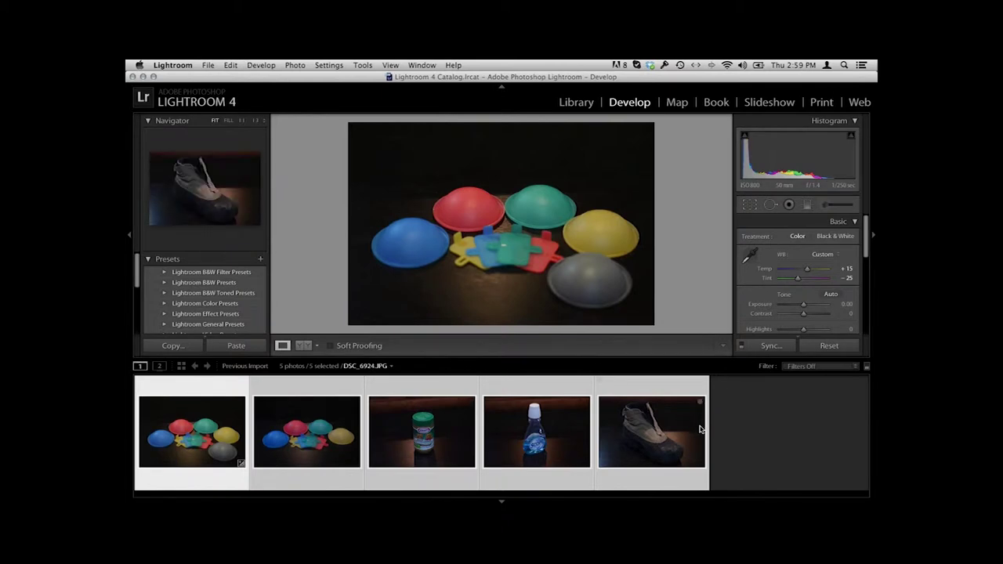
# Synchronize only White Balance and Basic Tone from the domes photo to all five photos.
pyautogui.click(768, 347)
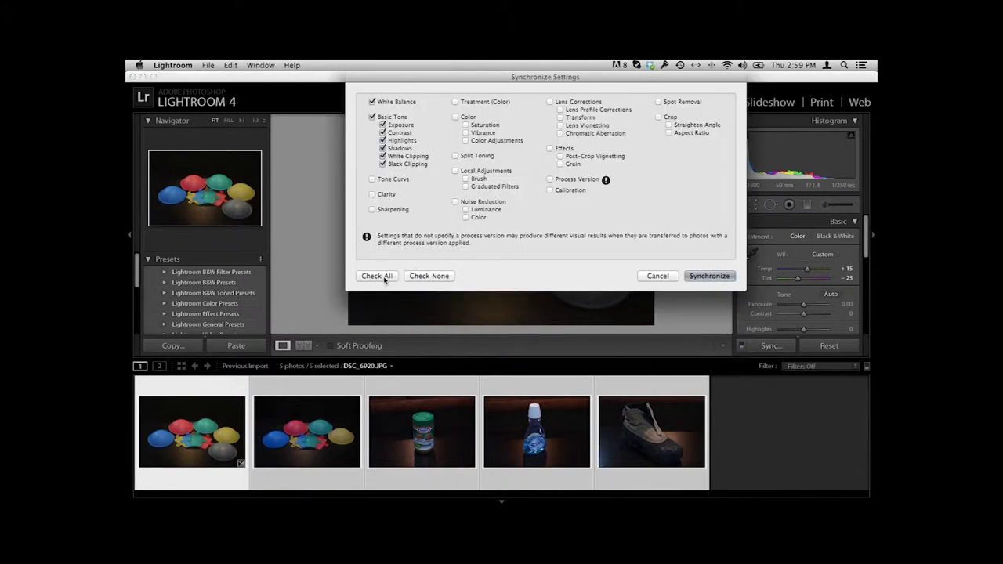
pyautogui.click(385, 276)
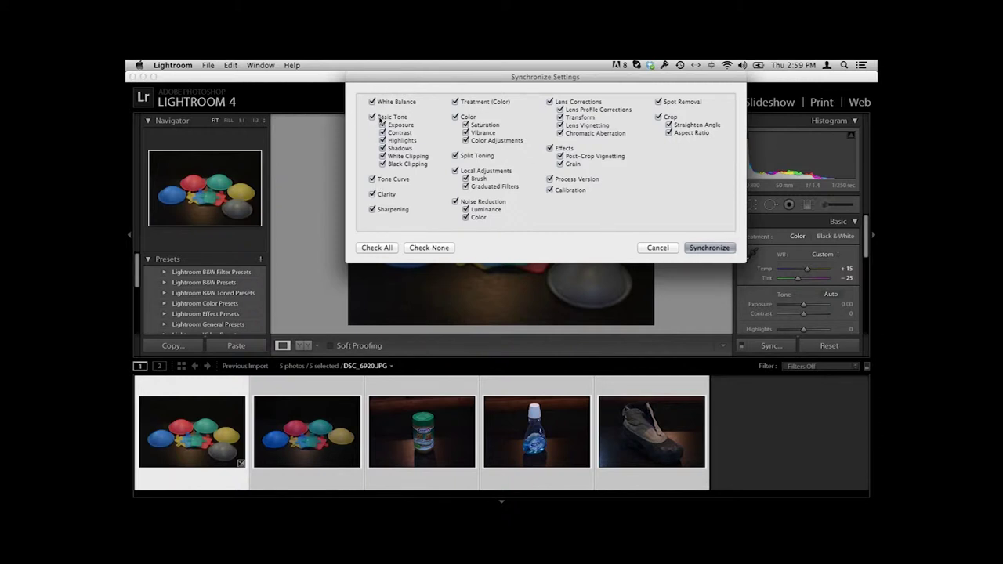
pyautogui.click(373, 116)
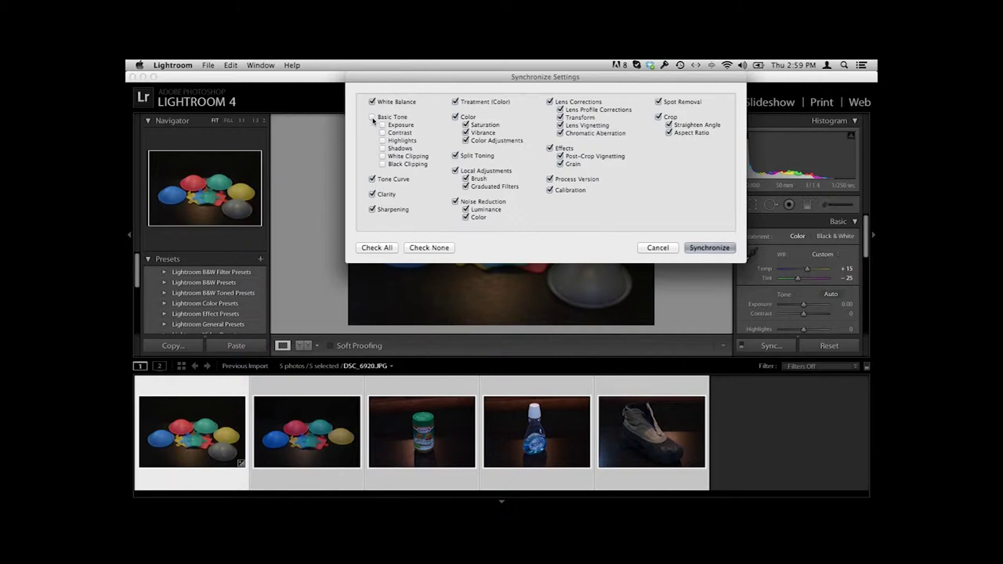
pyautogui.click(427, 247)
pyautogui.click(373, 102)
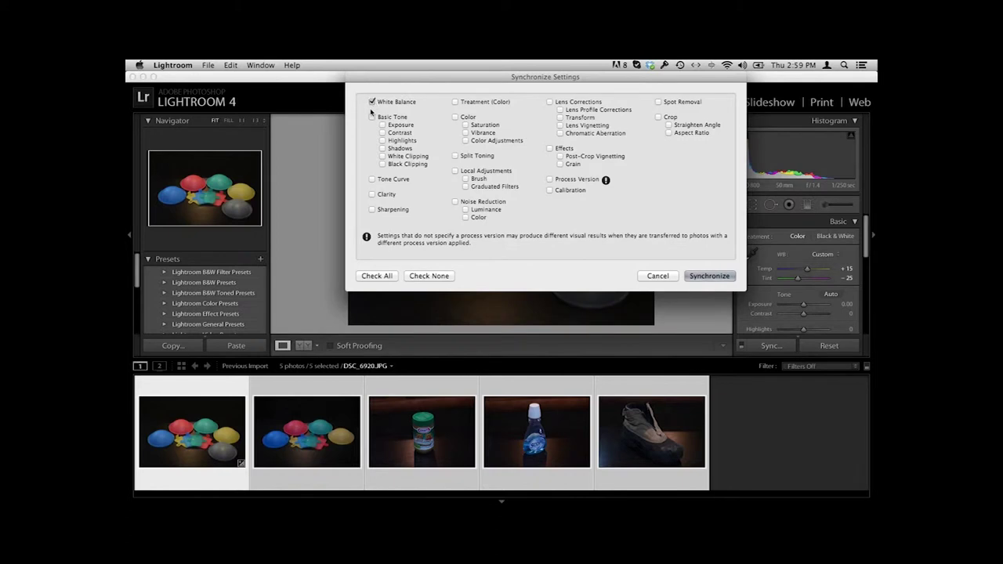
pyautogui.click(373, 117)
pyautogui.click(708, 278)
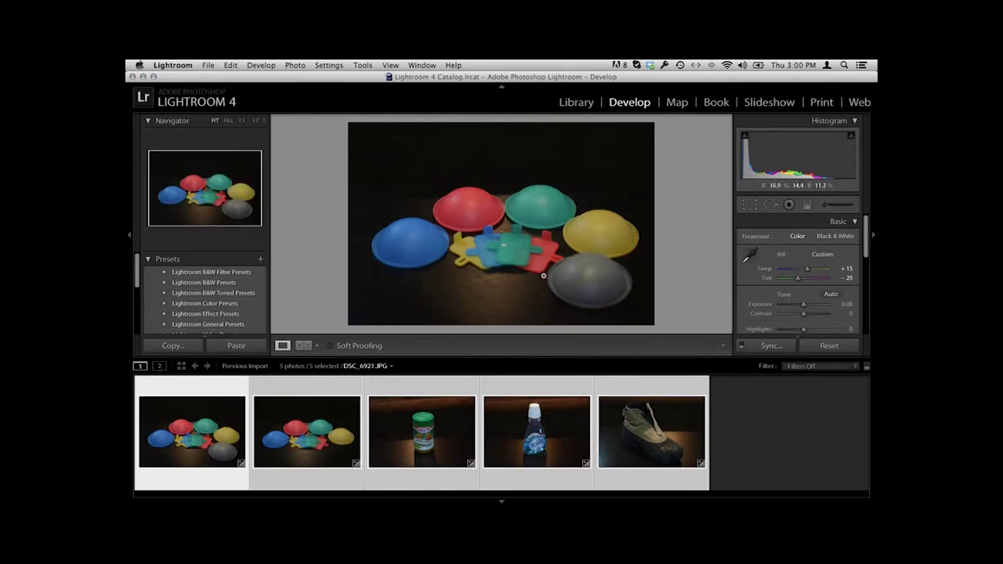
# Review the domes, Kraft jar, Scope bottle and shoe photos, ending on the Kraft jar.
pyautogui.moveTo(322, 473)
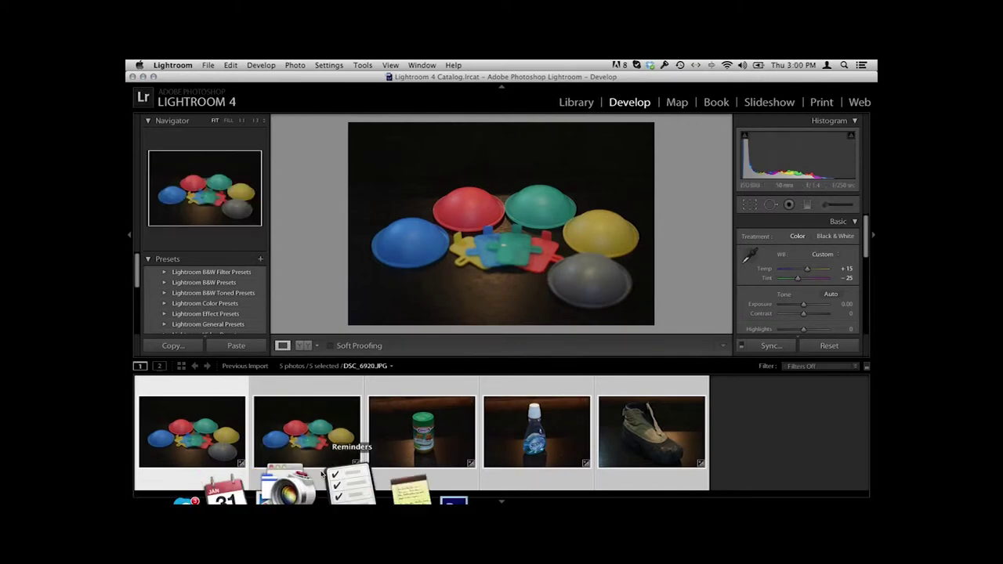
pyautogui.click(317, 432)
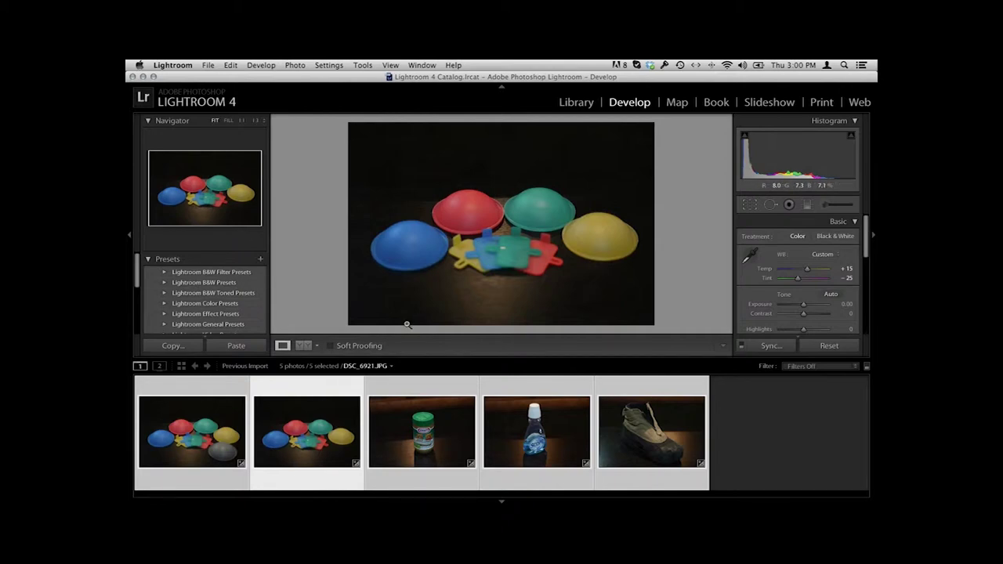
pyautogui.click(219, 431)
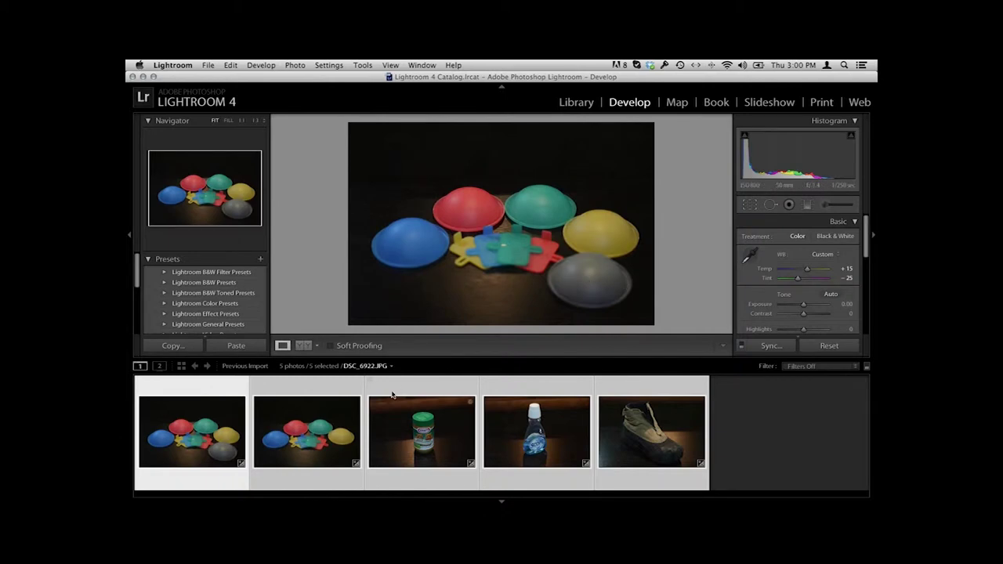
pyautogui.click(331, 421)
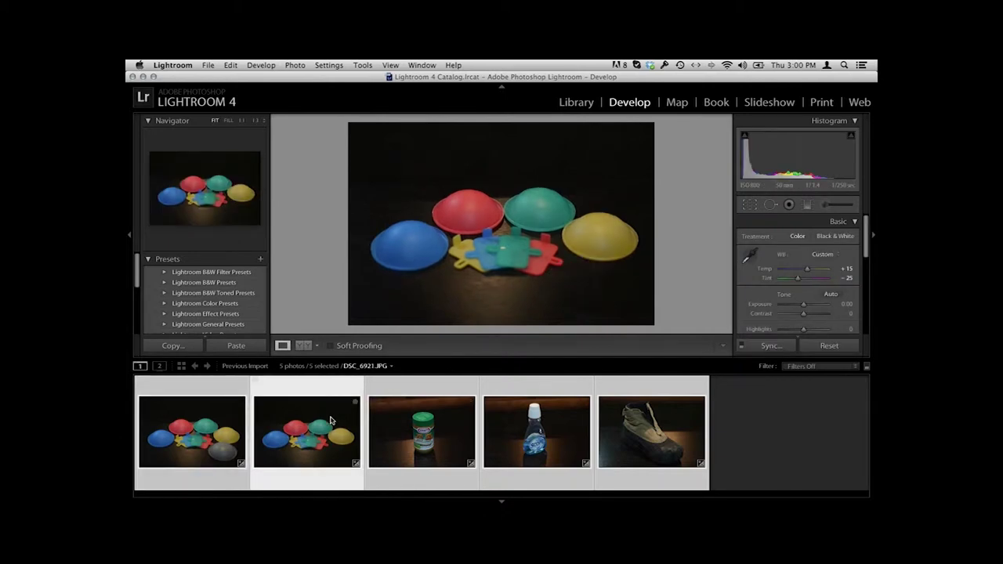
pyautogui.press('Right')
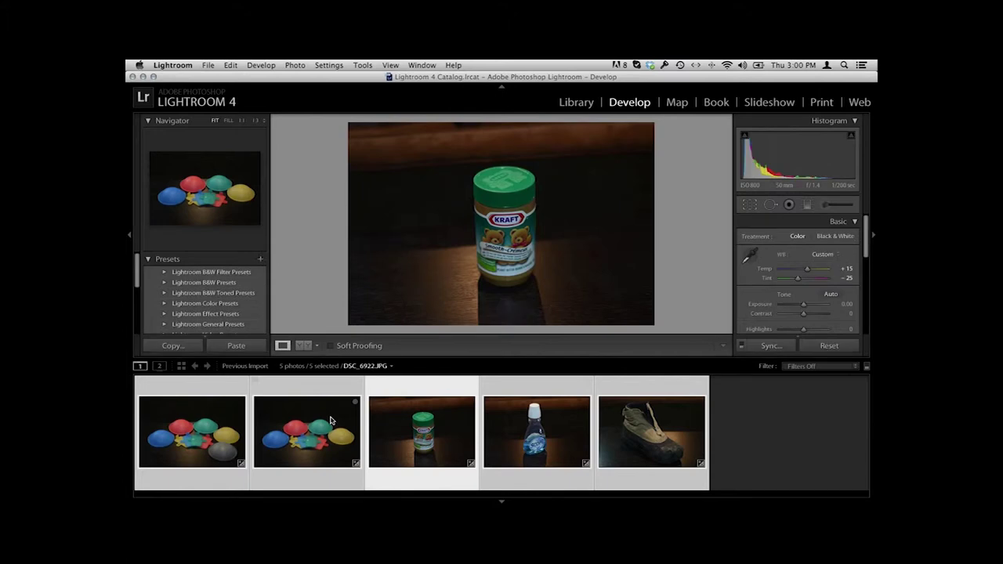
pyautogui.press('Right')
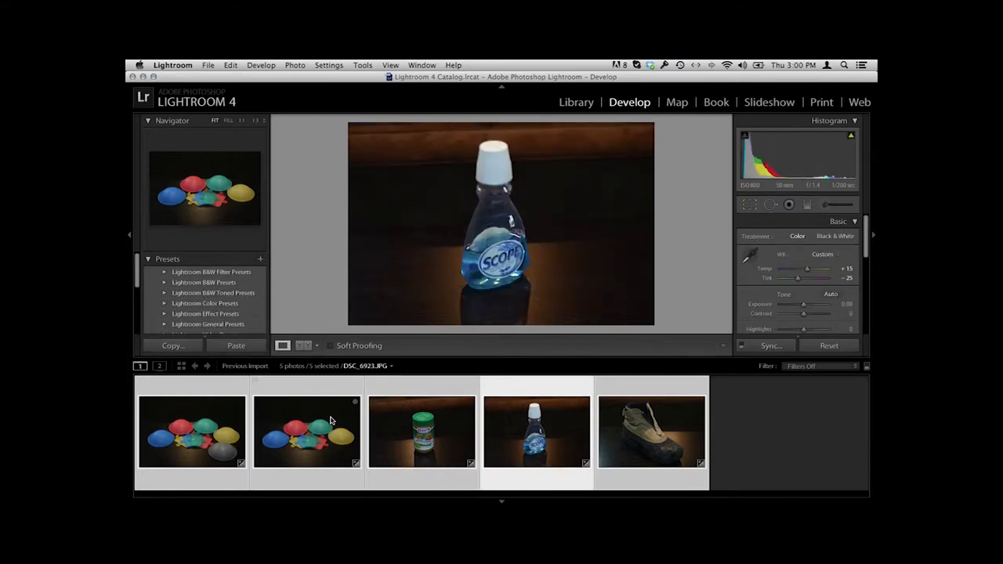
pyautogui.press('Right')
pyautogui.press('Left')
pyautogui.press('Left')
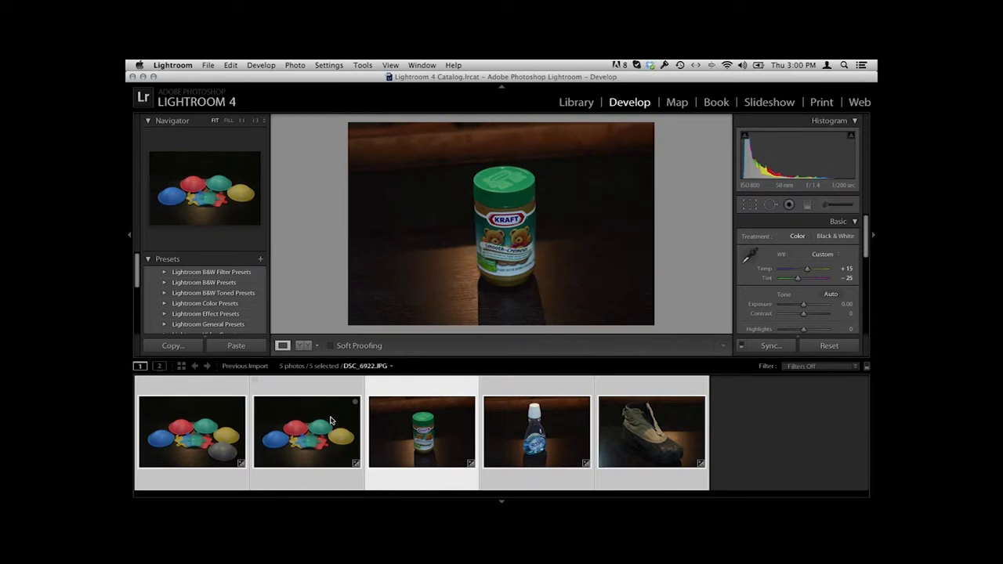
pyautogui.press('Left')
pyautogui.press('Left')
pyautogui.press('Left')
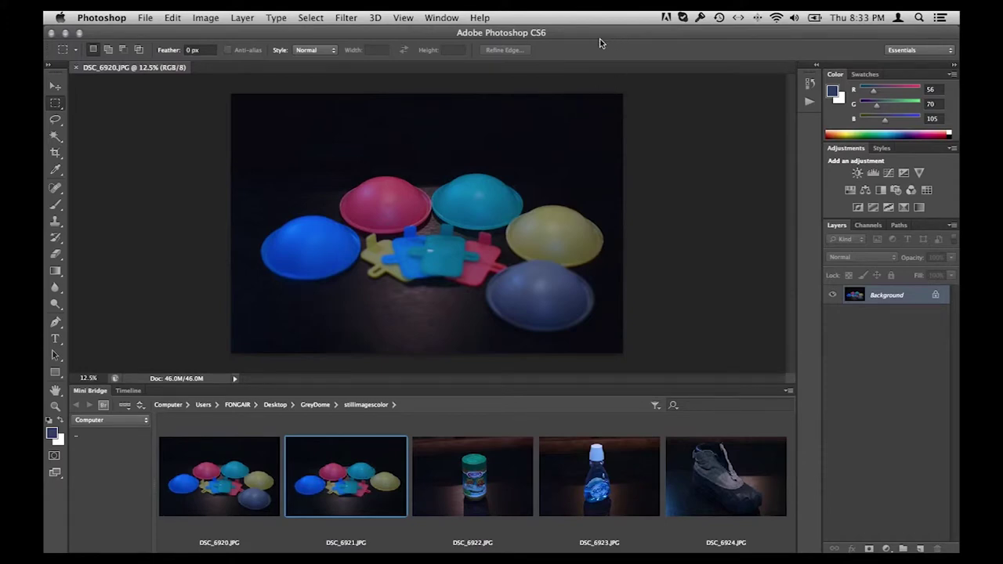
# Navigate the Image > Adjustments menu toward Levels for DSC_6920.JPG.
pyautogui.click(145, 17)
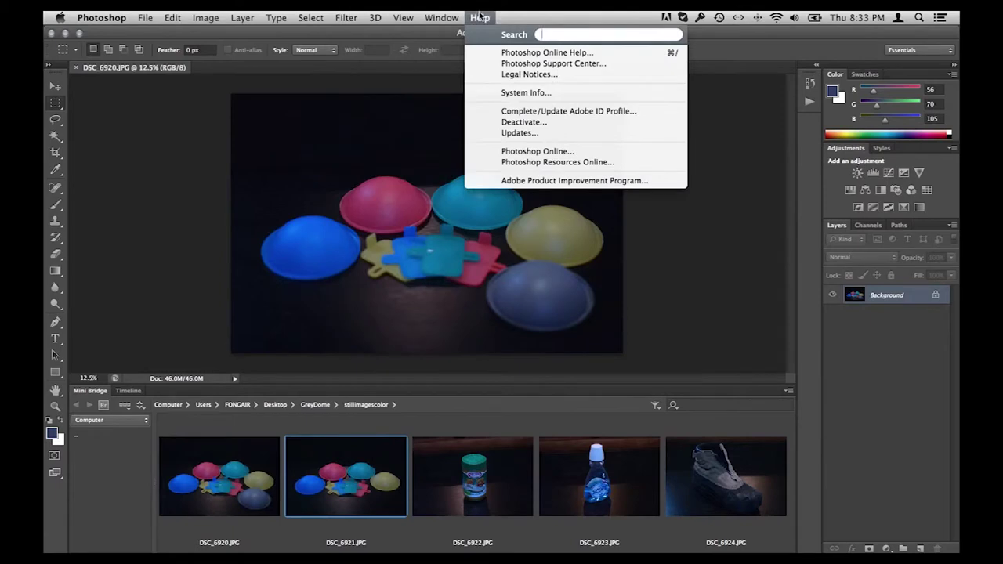
pyautogui.click(196, 17)
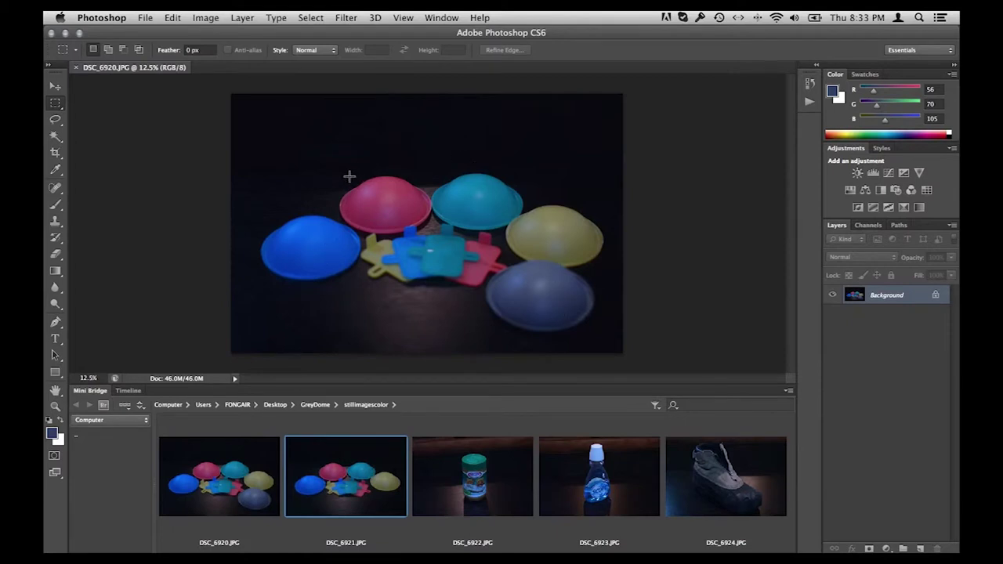
pyautogui.click(200, 16)
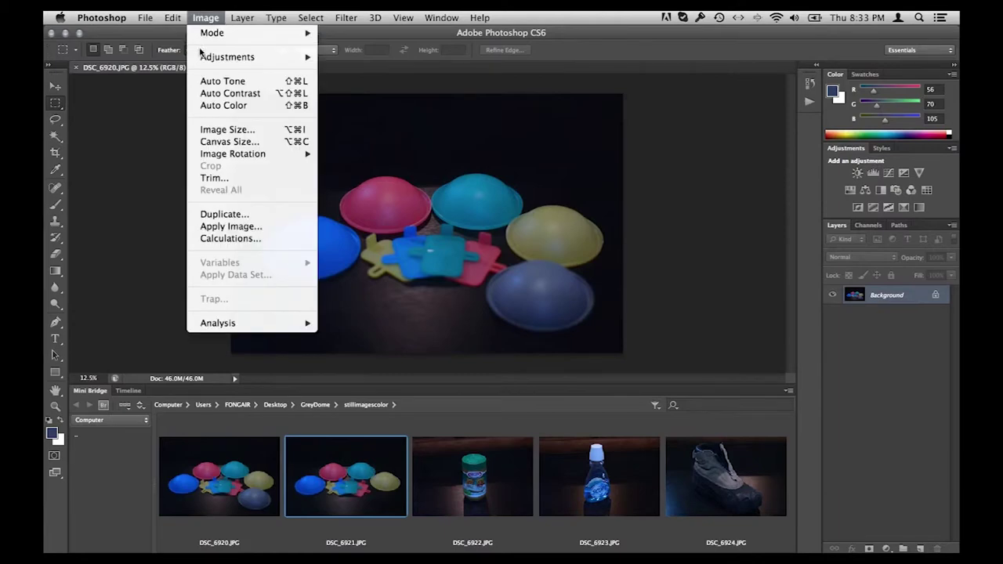
pyautogui.moveTo(205, 58)
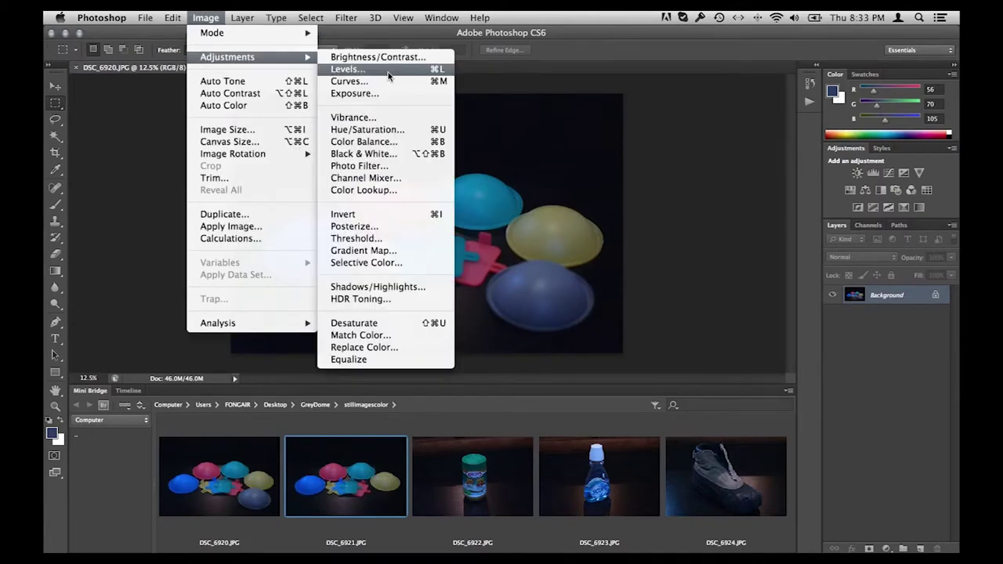
# Open Levels and set the gray point by sampling the grey dome with the gray eyedropper.
pyautogui.click(418, 73)
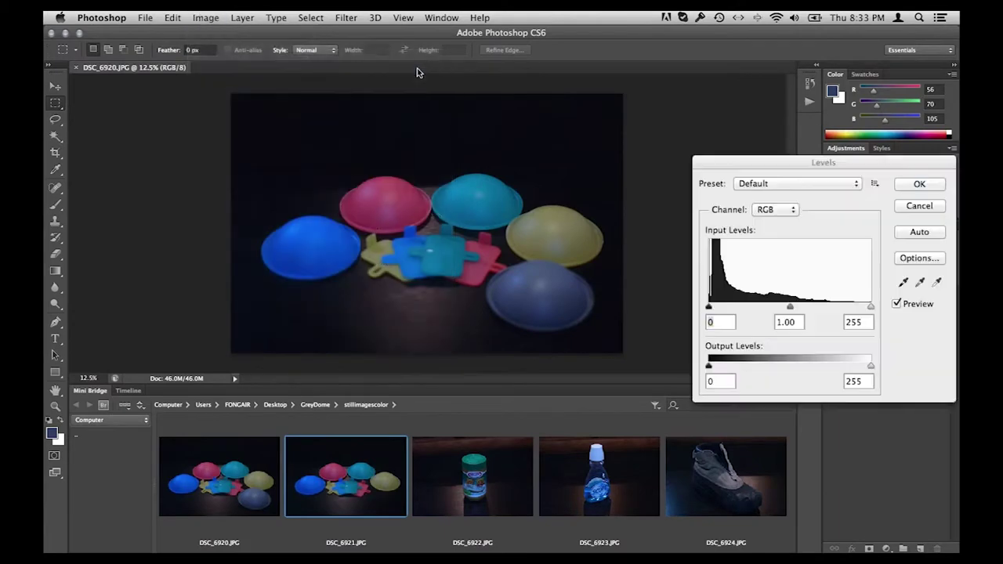
pyautogui.click(922, 283)
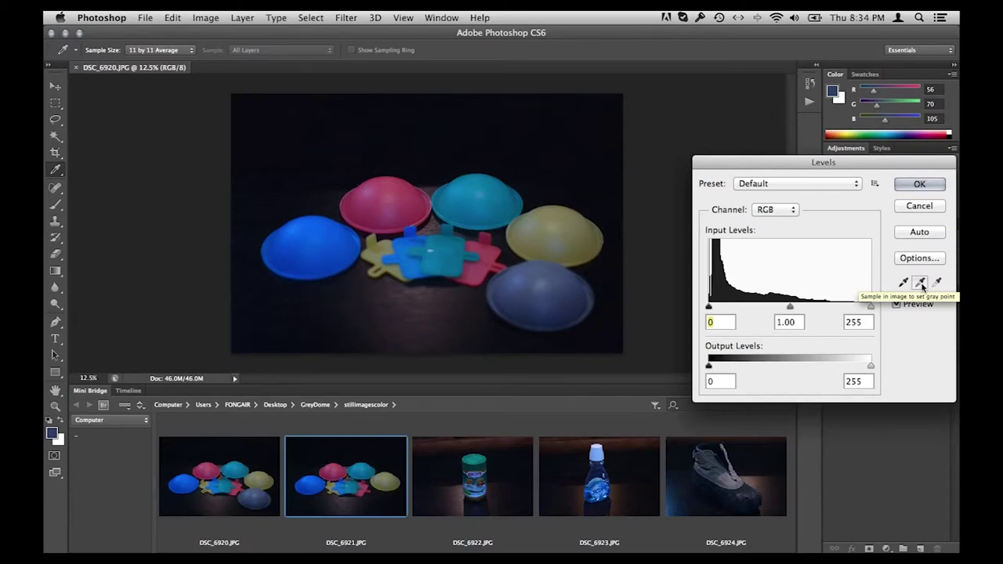
pyautogui.click(922, 284)
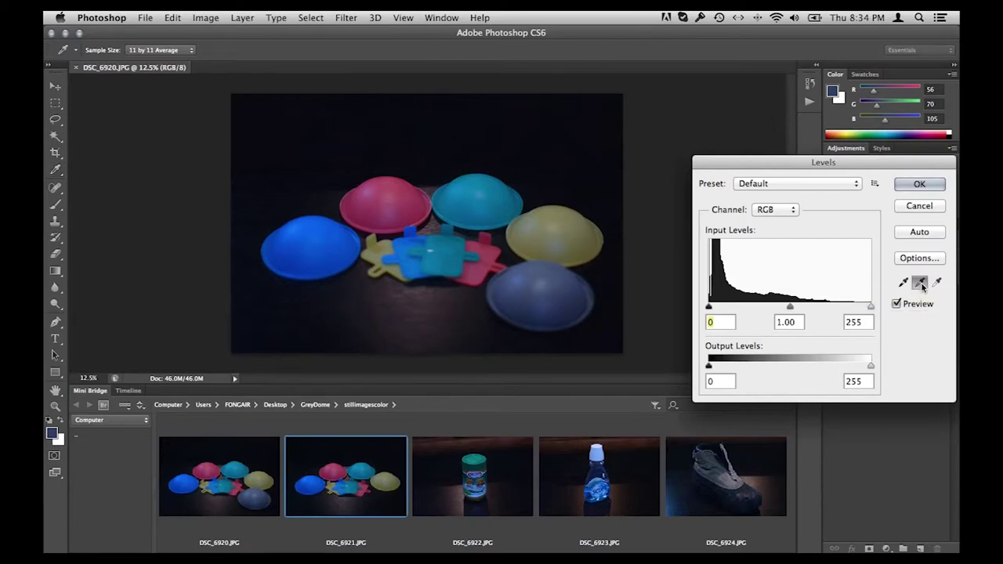
pyautogui.click(530, 278)
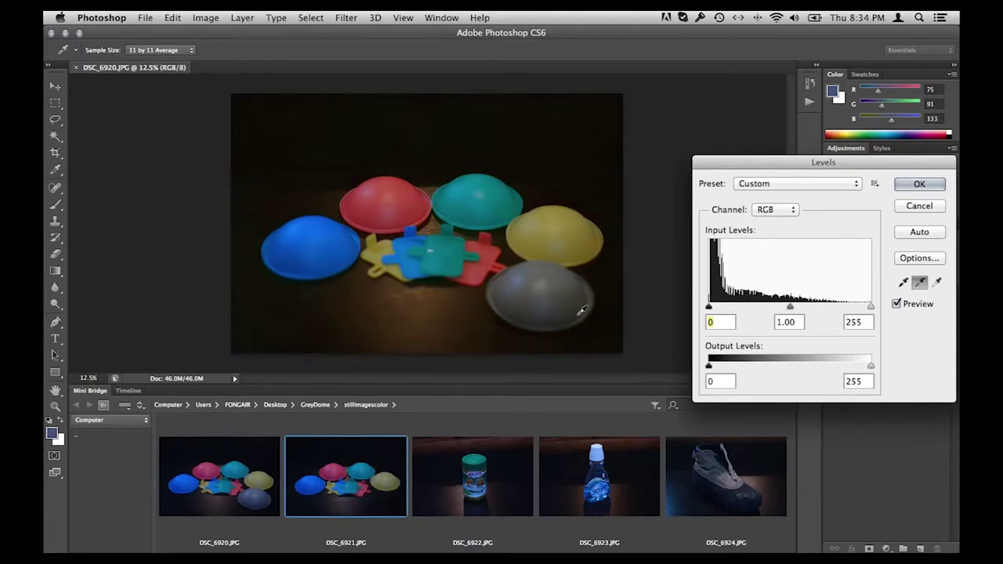
pyautogui.click(561, 293)
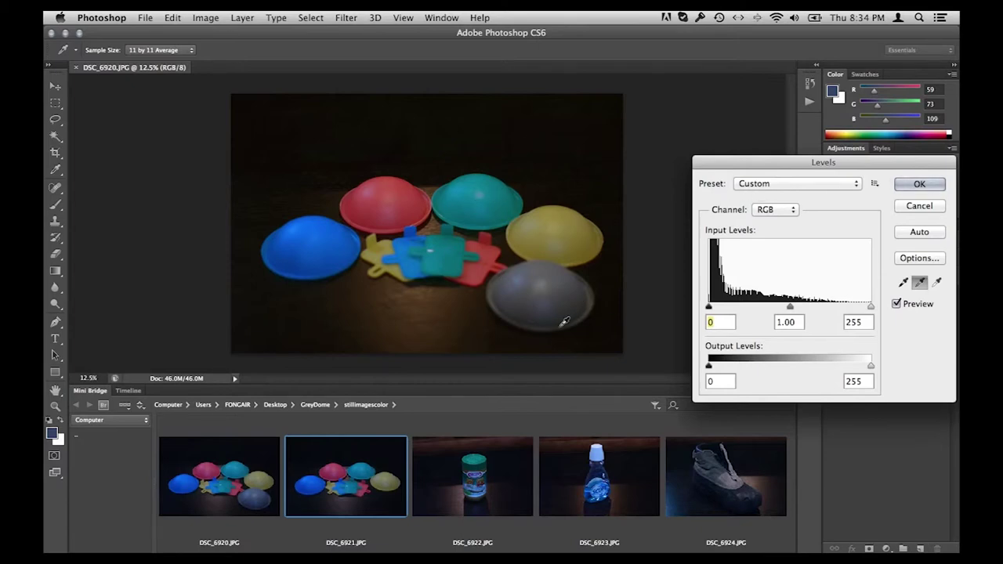
pyautogui.click(562, 295)
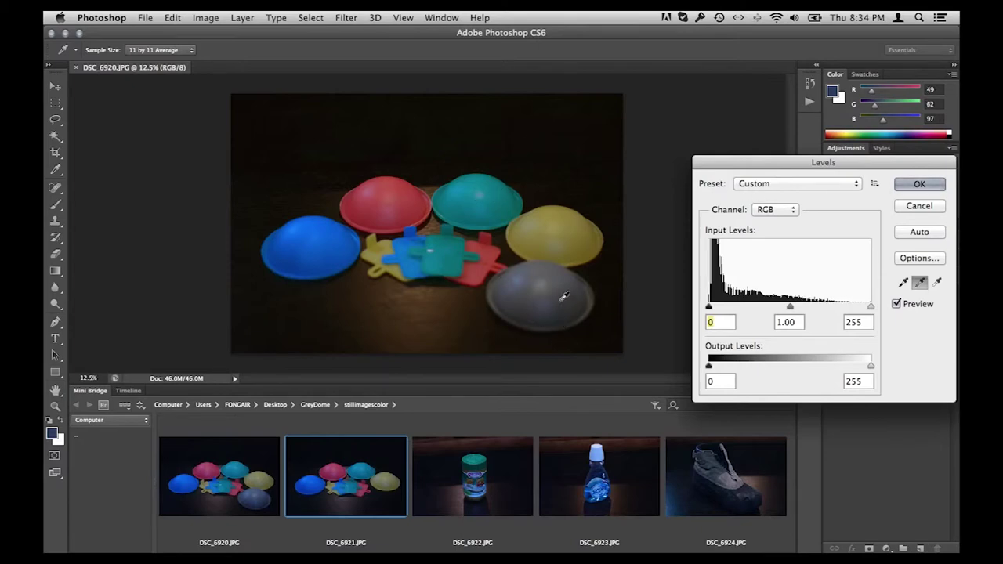
# Save the Levels settings as preset office01132013grydome and apply them to DSC_6920.
pyautogui.click(876, 184)
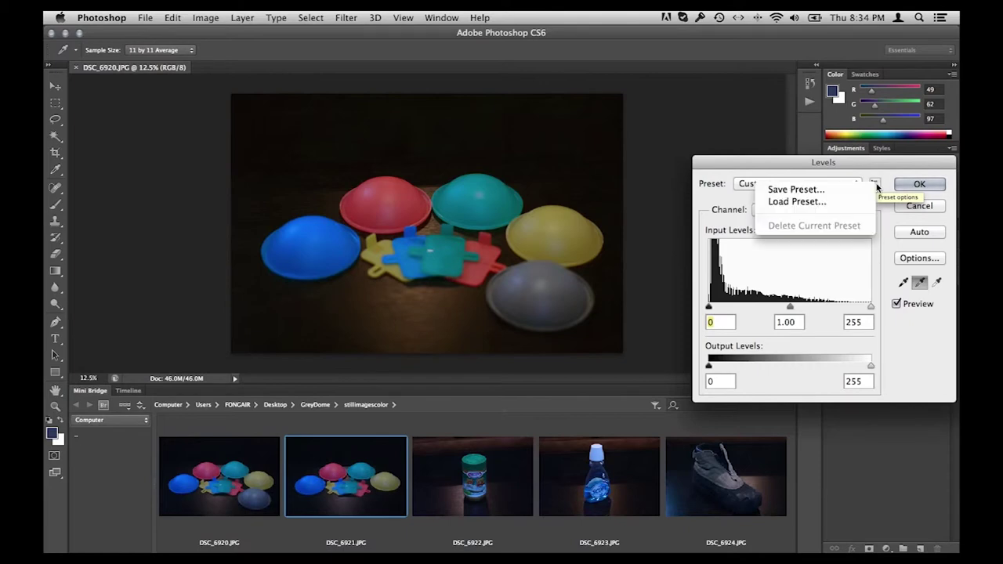
pyautogui.click(836, 192)
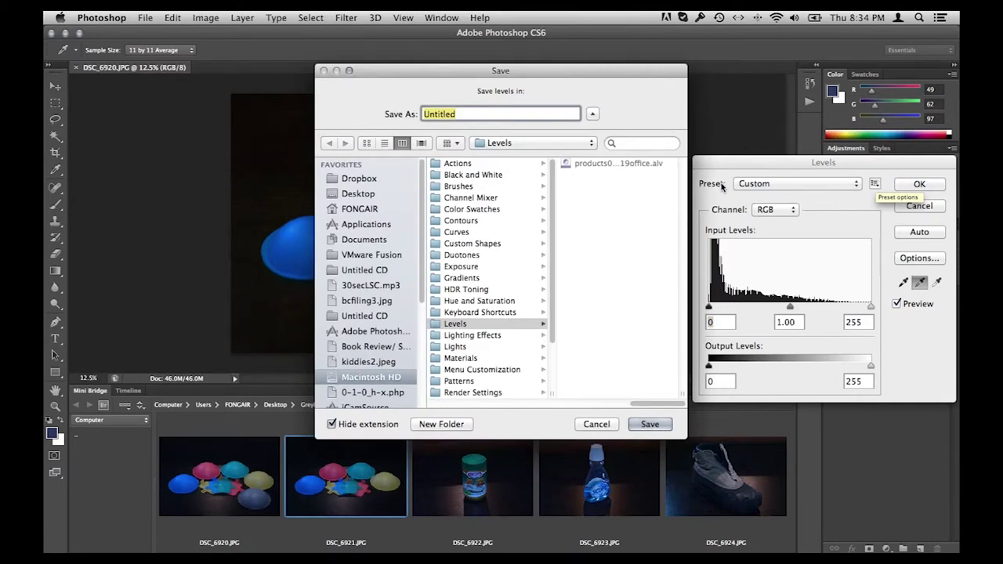
pyautogui.write('office01132013grydome')
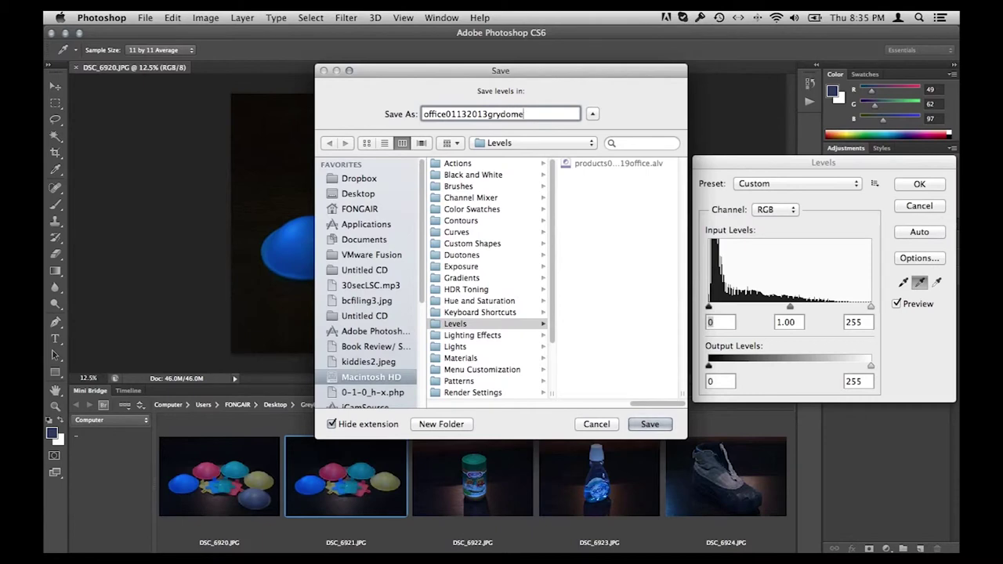
pyautogui.press('Return')
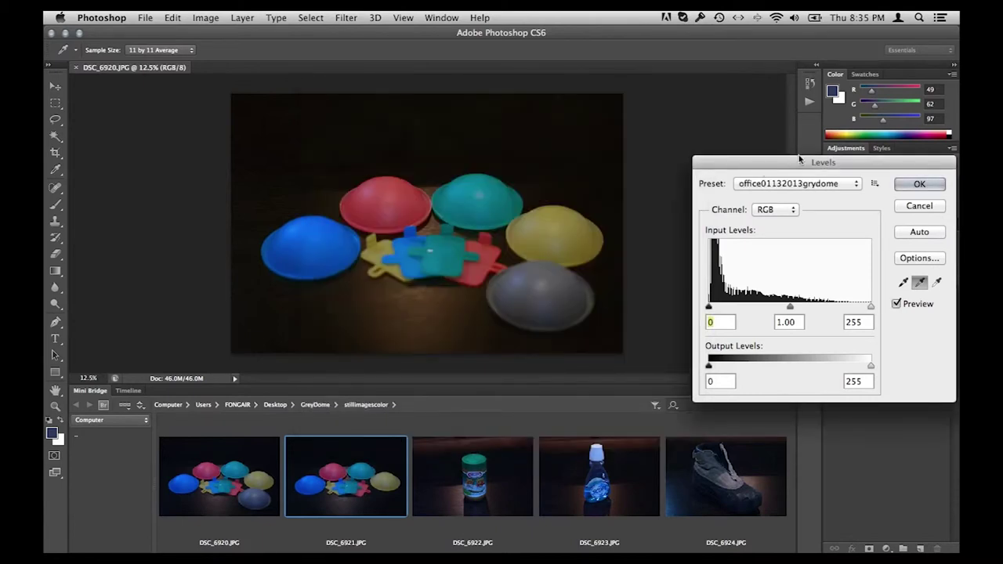
pyautogui.click(920, 184)
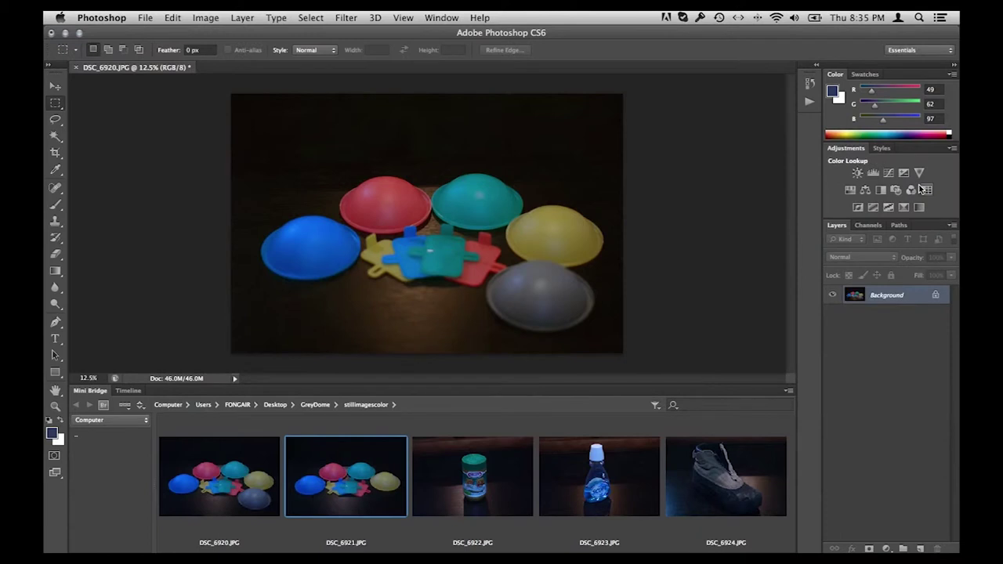
# Open DSC_6921.JPG from Mini Bridge and bring up its Levels dialog.
pyautogui.doubleClick(367, 474)
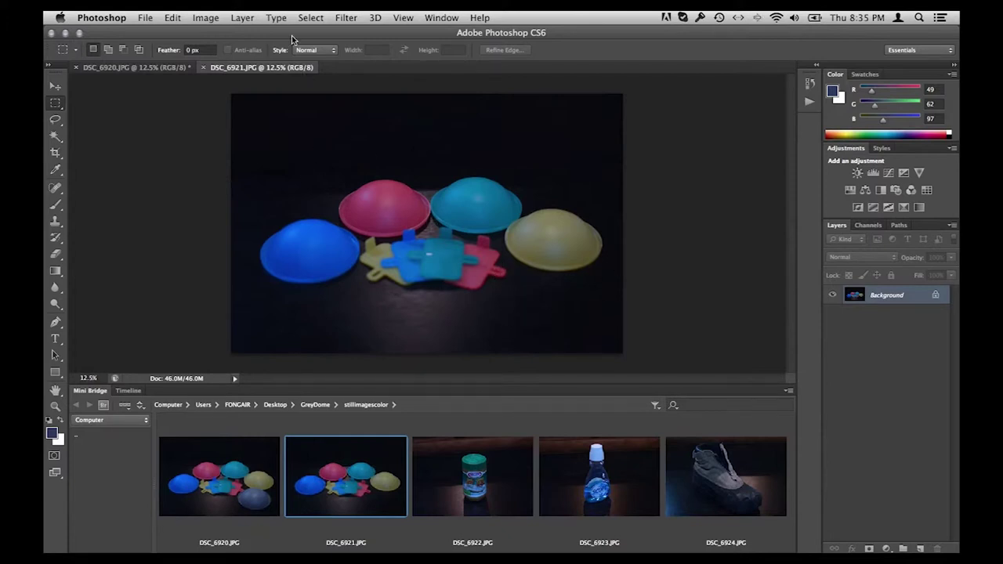
pyautogui.click(241, 17)
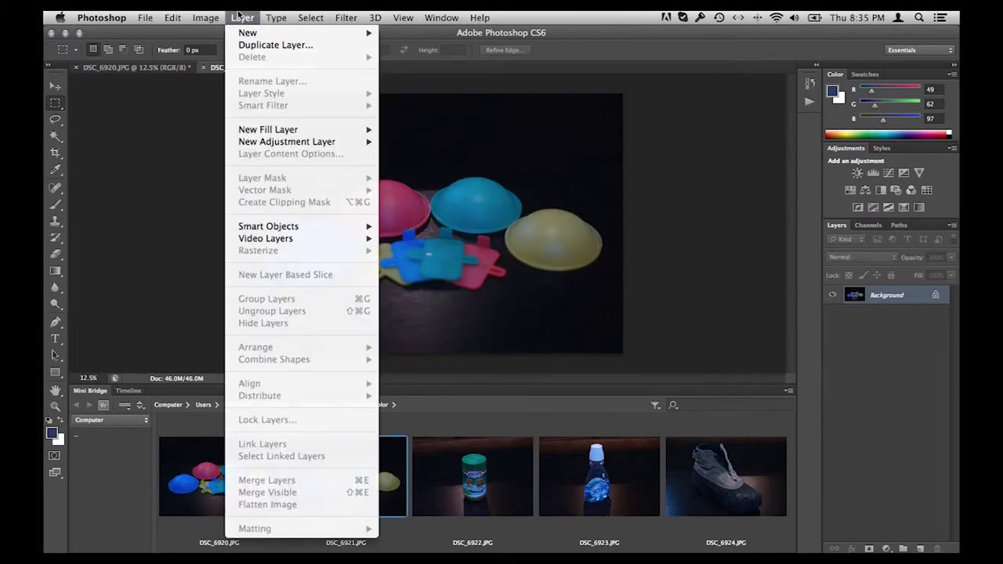
pyautogui.moveTo(192, 14)
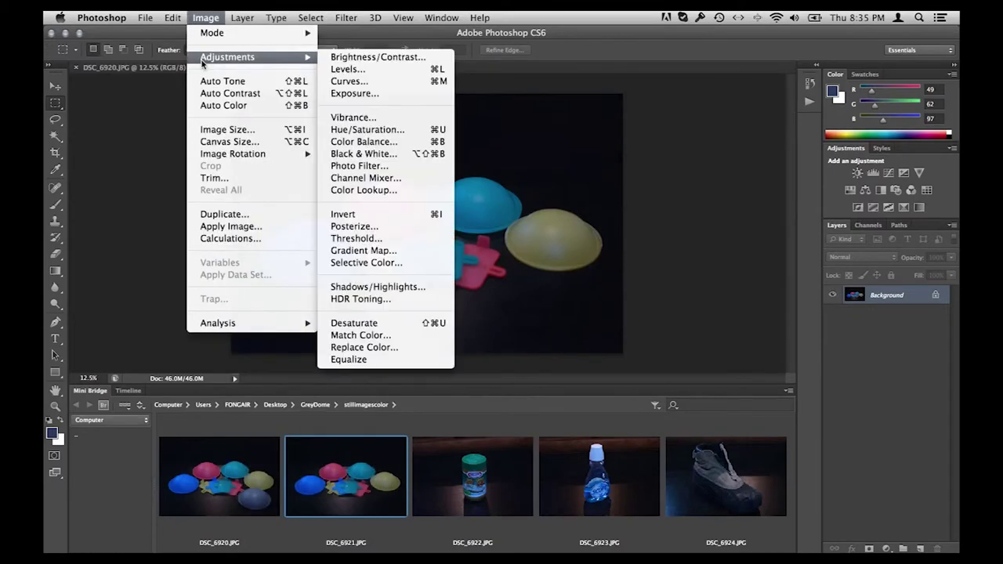
pyautogui.moveTo(294, 60)
pyautogui.click(425, 75)
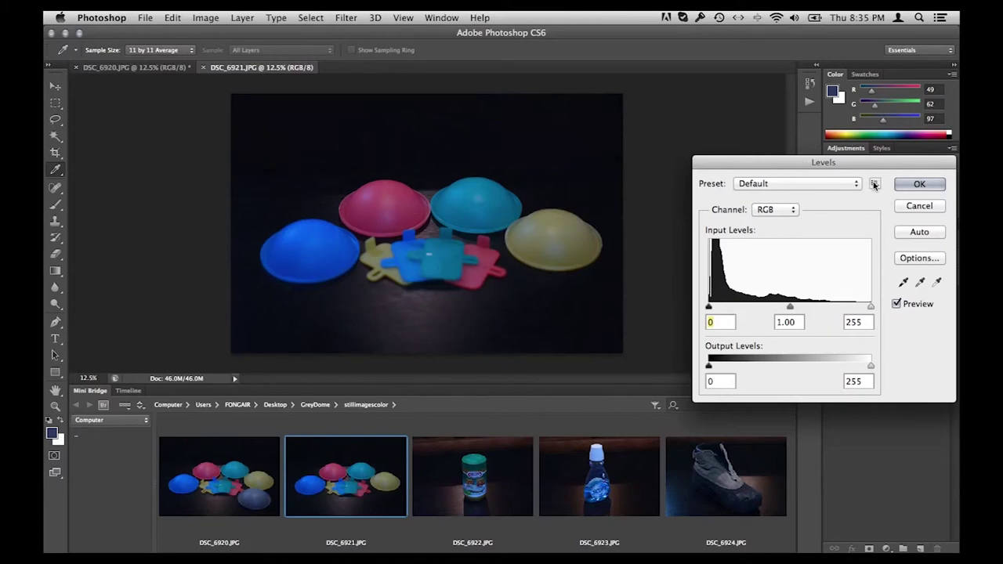
# Choose the office01132013grydome Levels preset and apply it.
pyautogui.click(846, 185)
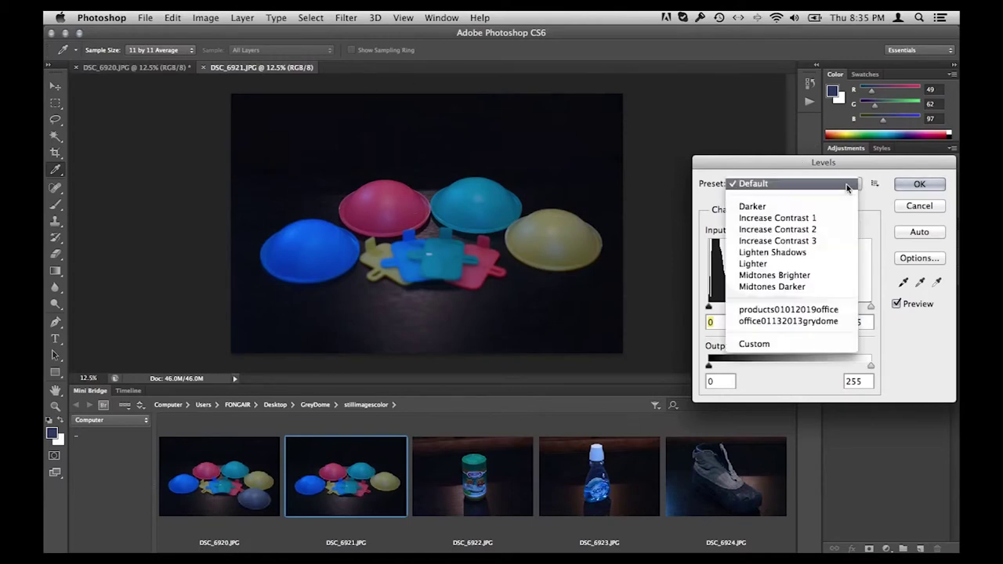
pyautogui.click(836, 321)
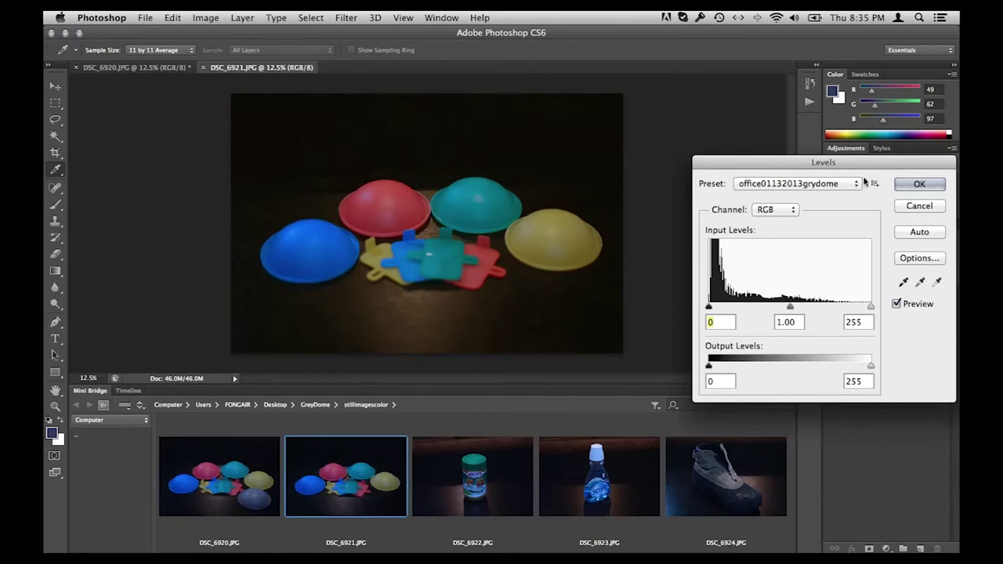
pyautogui.click(907, 185)
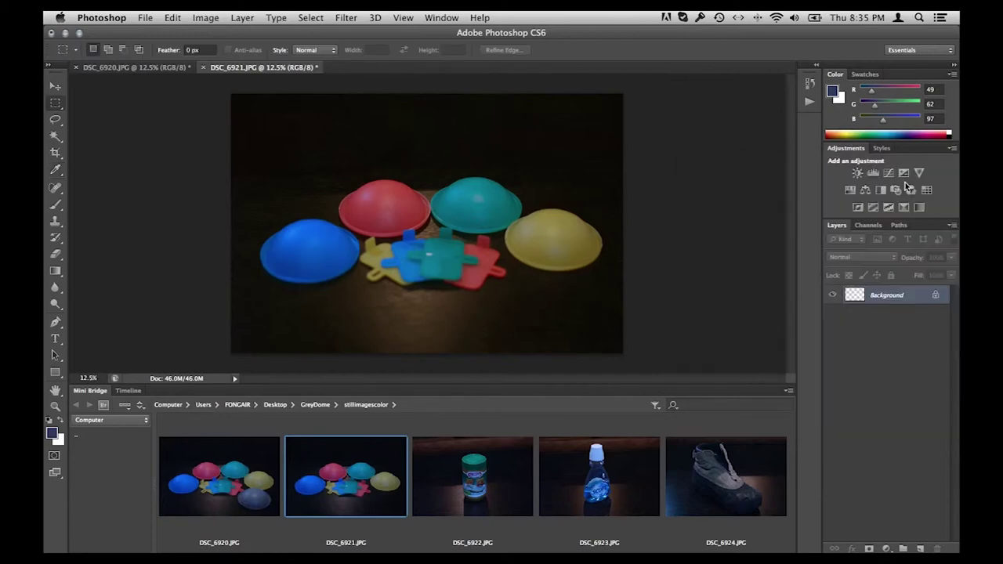
# Apply the office01132013grydome Levels preset to the DSC_6922 jar photo.
pyautogui.click(485, 489)
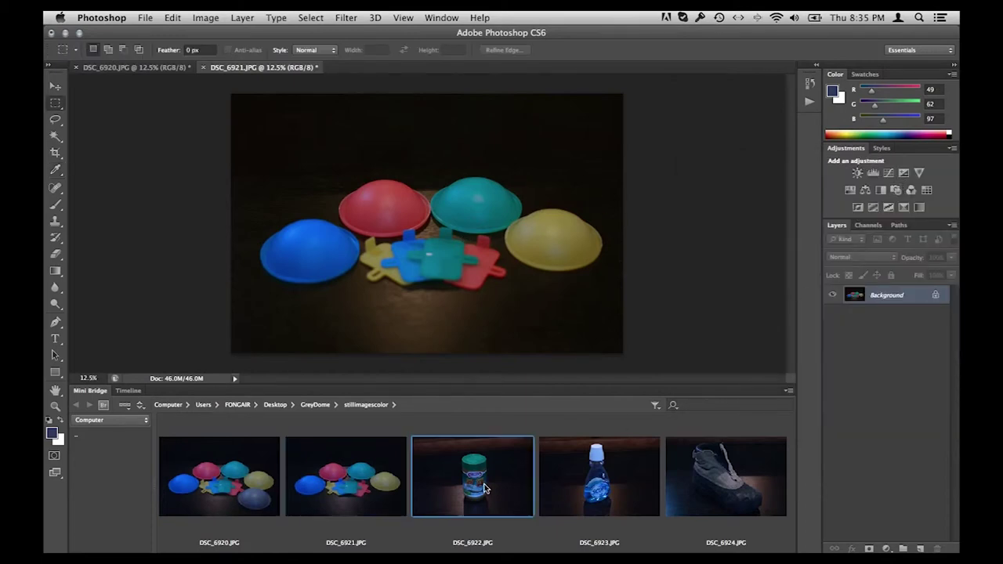
pyautogui.doubleClick(485, 489)
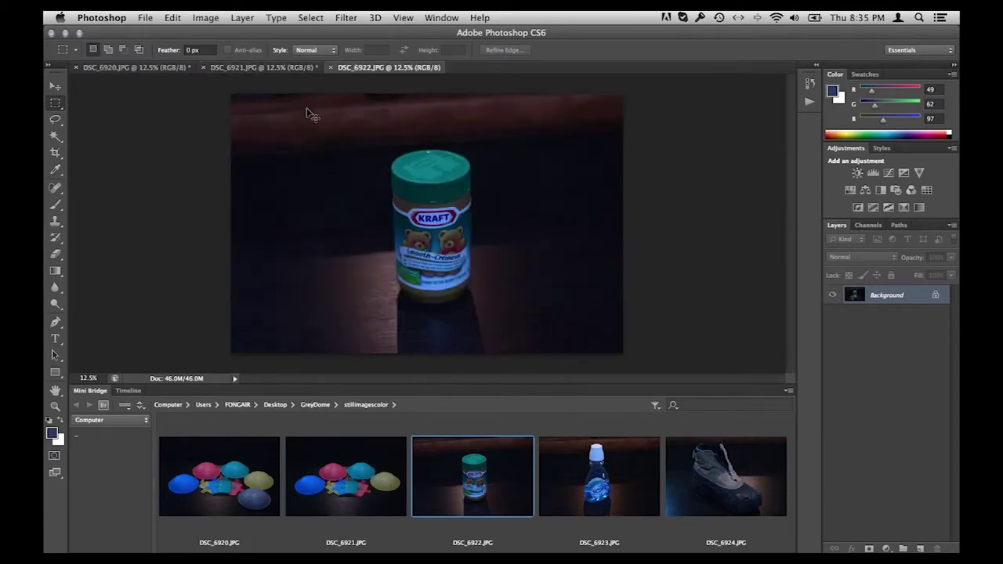
pyautogui.press('super+l')
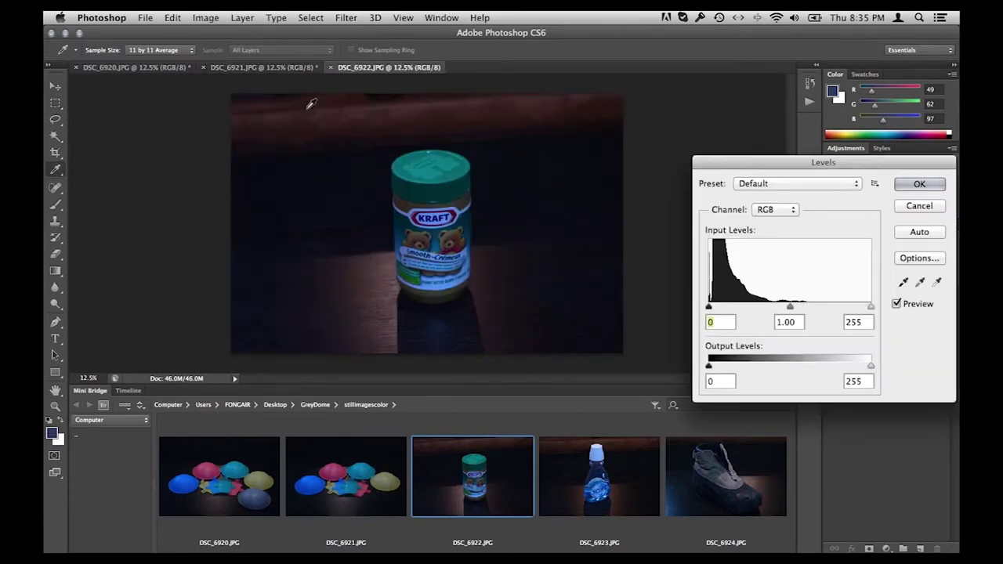
pyautogui.click(740, 188)
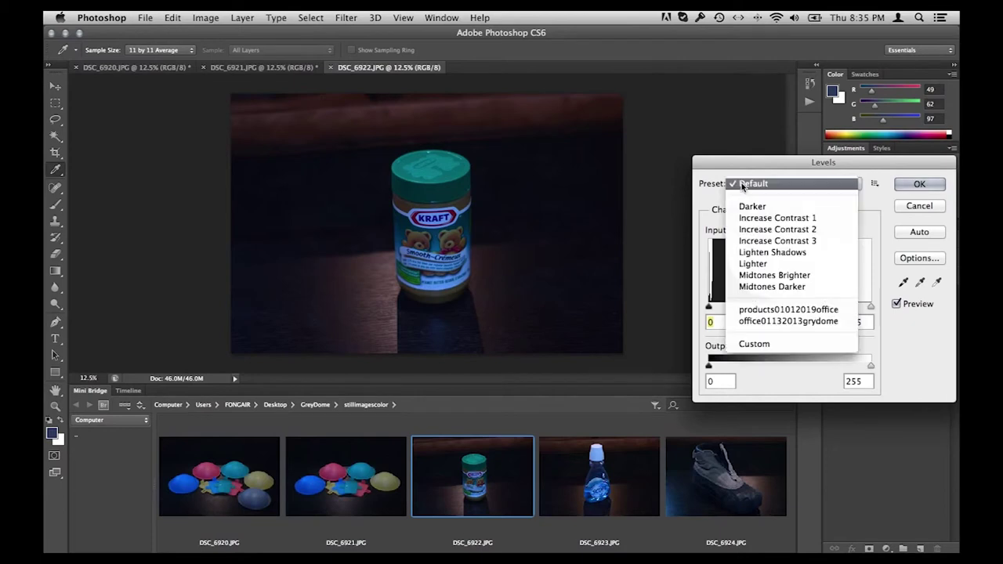
pyautogui.click(753, 322)
pyautogui.click(919, 185)
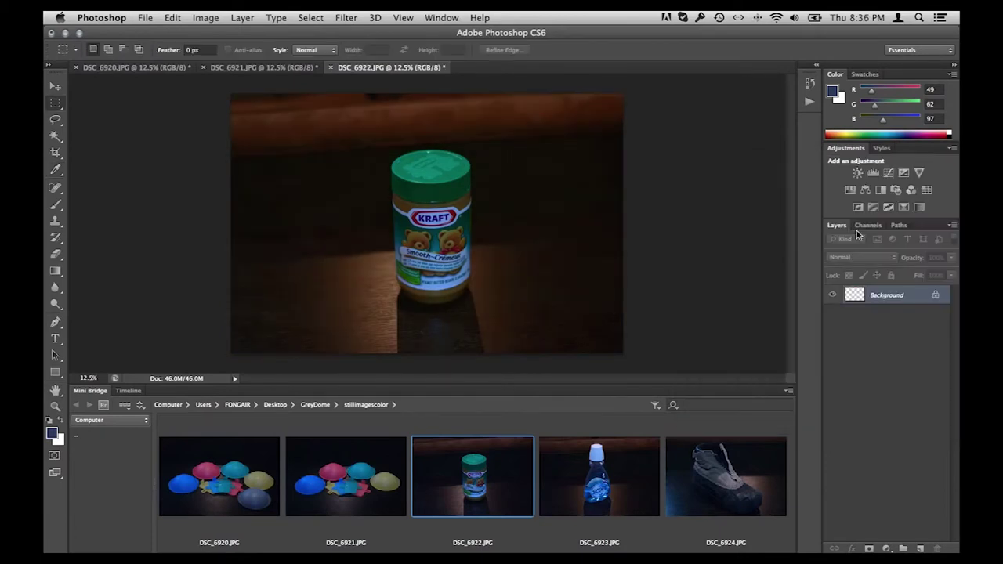
# Apply the office01132013grydome Levels preset to the DSC_6923 Scope bottle photo.
pyautogui.doubleClick(612, 479)
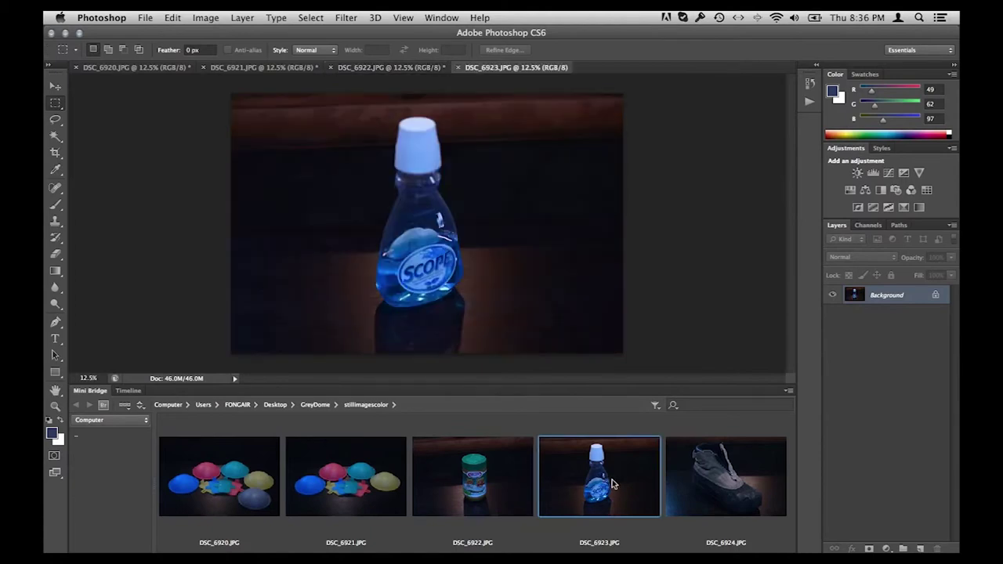
pyautogui.press('super+l')
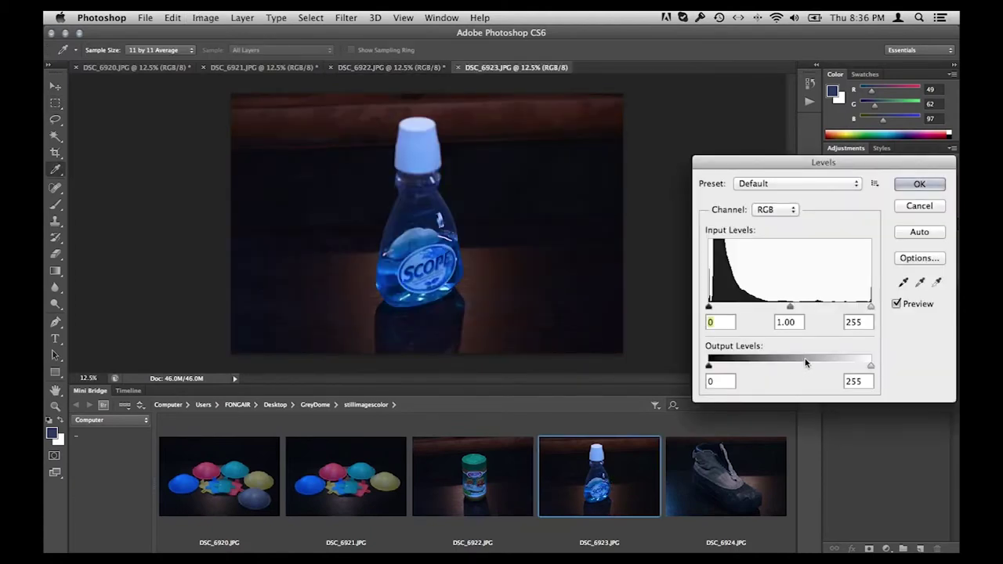
pyautogui.click(774, 184)
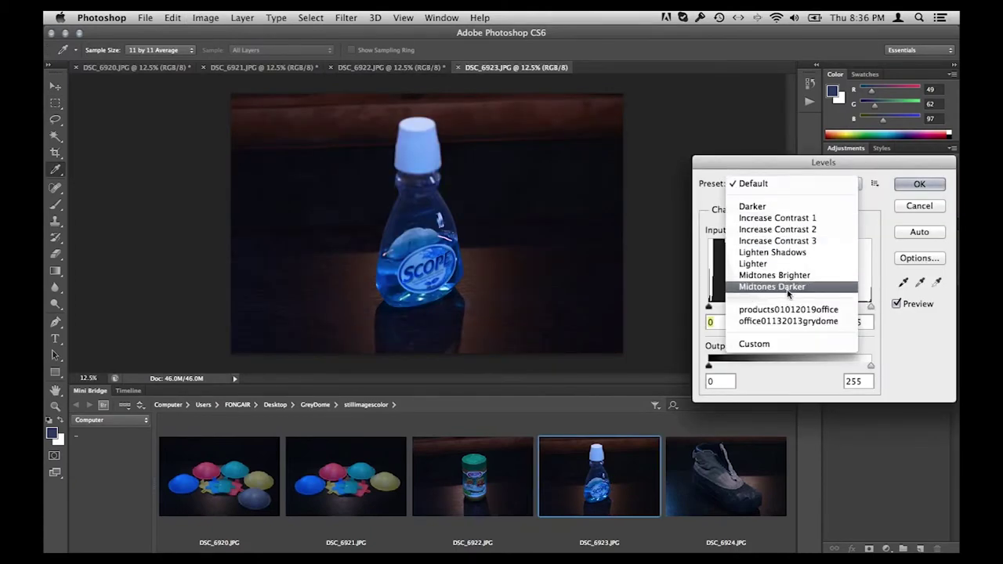
pyautogui.click(796, 322)
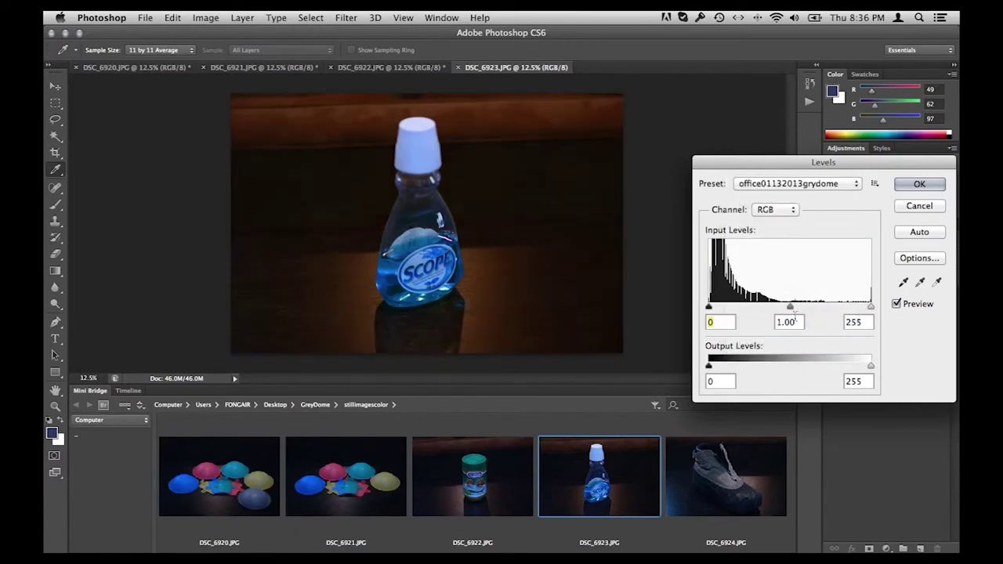
pyautogui.click(926, 185)
pyautogui.press('m')
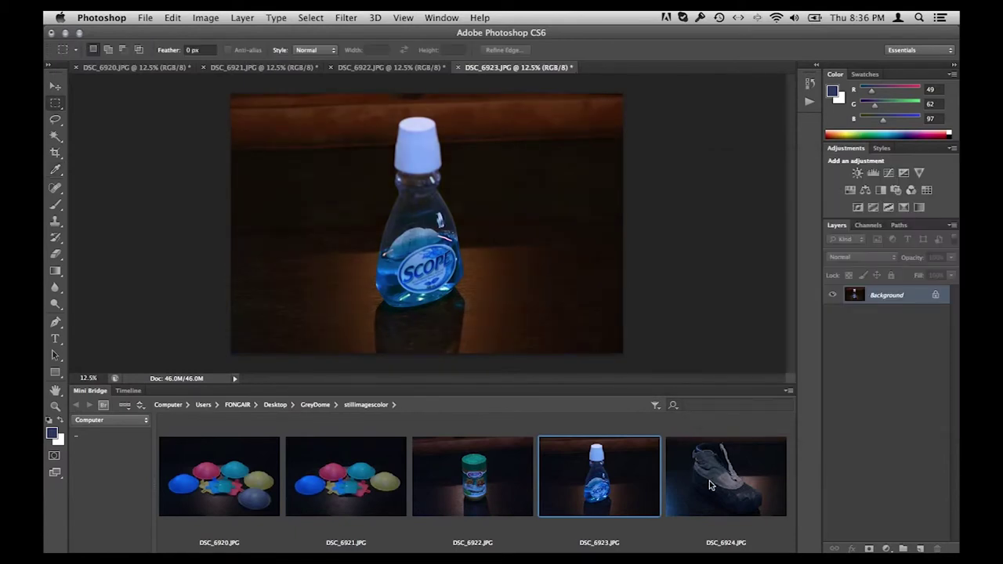
# Apply the office01132013grydome Levels preset to the DSC_6924 shoe photo.
pyautogui.click(709, 481)
pyautogui.doubleClick(710, 481)
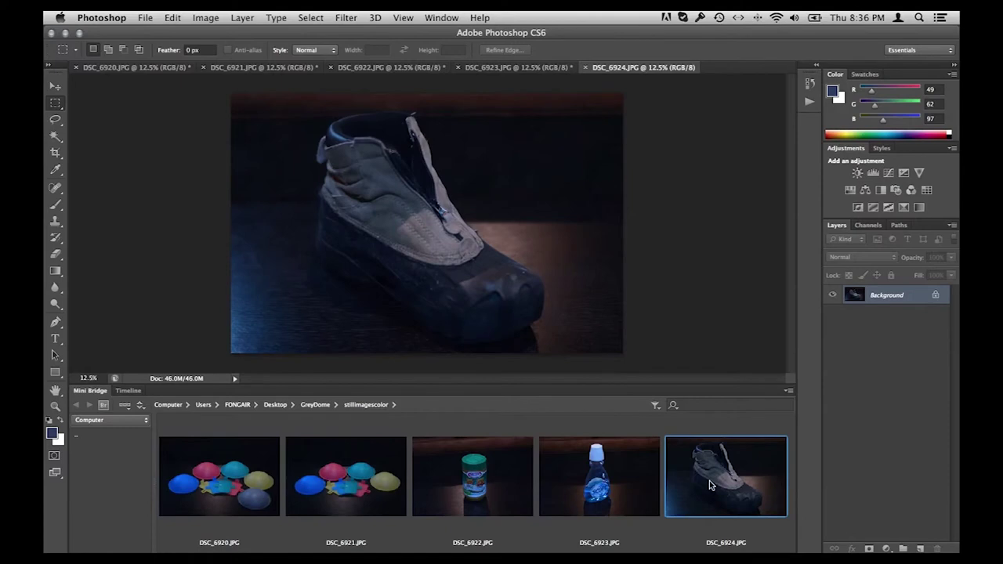
pyautogui.hotkey('ctrl', 'l')
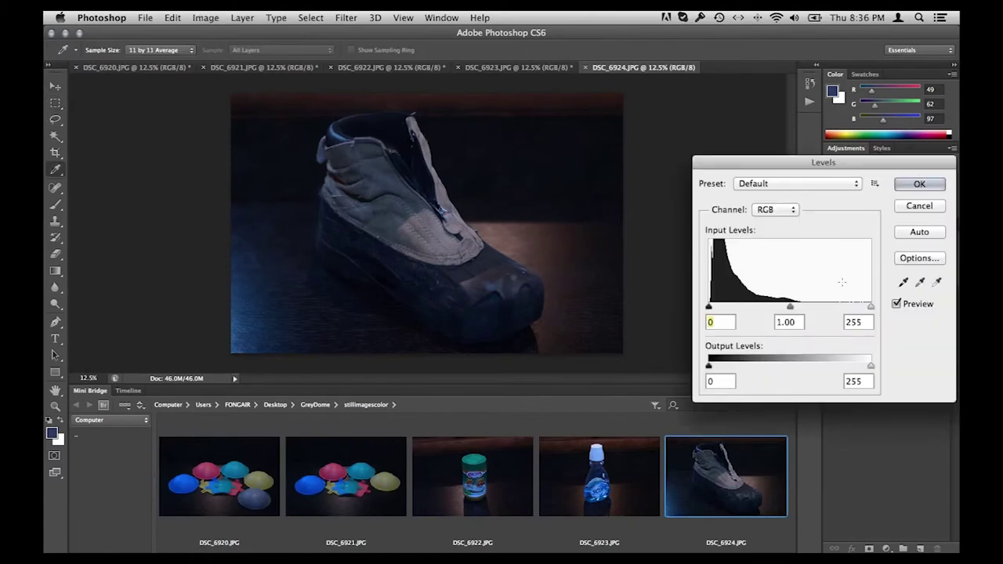
pyautogui.click(754, 183)
pyautogui.click(783, 322)
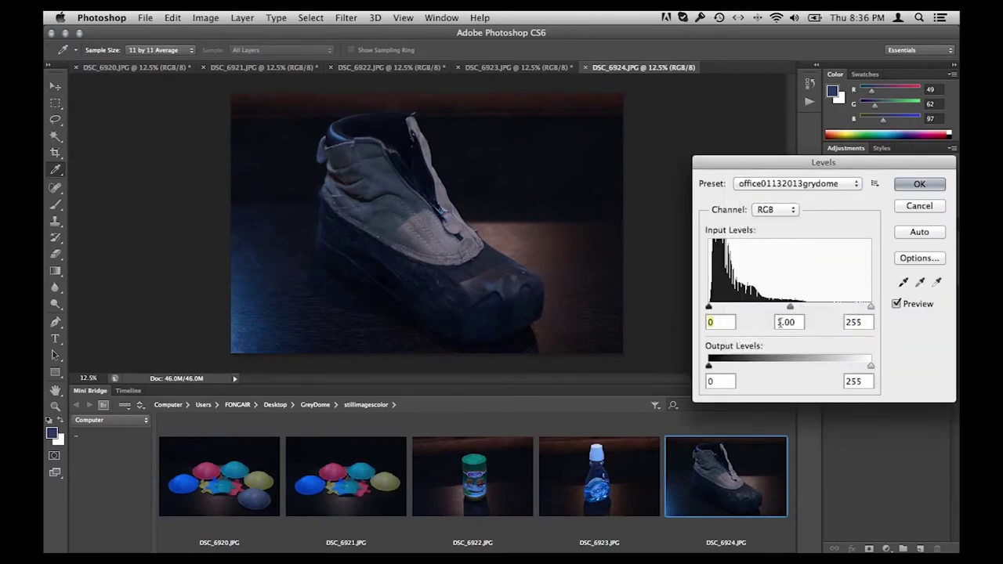
pyautogui.click(920, 183)
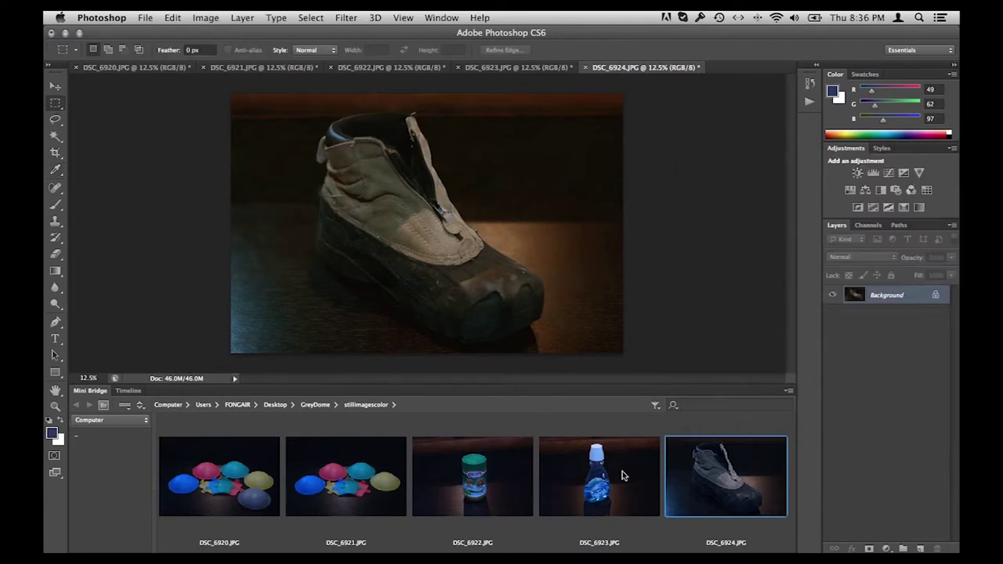
# Switch back to the corrected jar photo, then the corrected DSC_6920 domes photo.
pyautogui.click(511, 487)
pyautogui.doubleClick(511, 487)
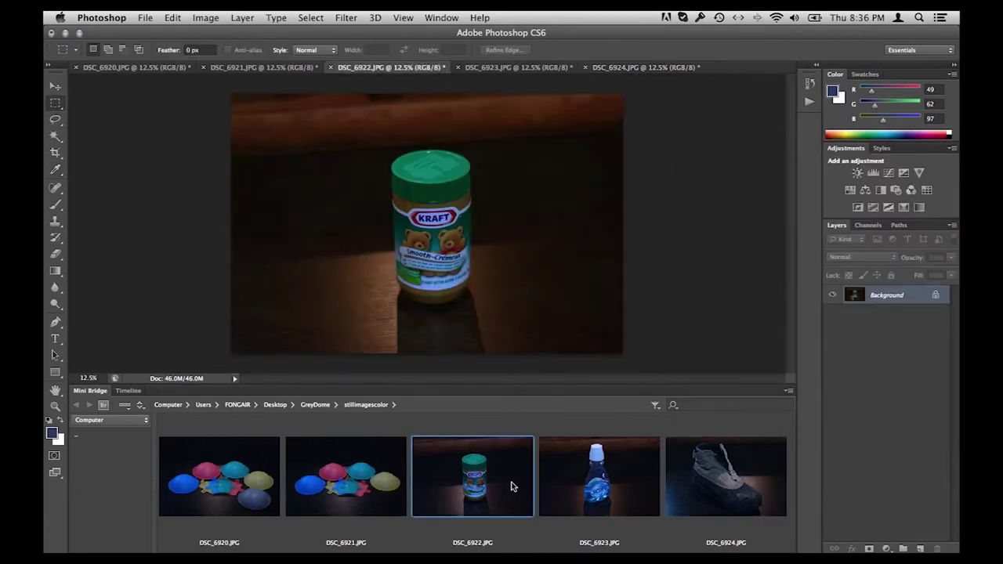
pyautogui.doubleClick(243, 497)
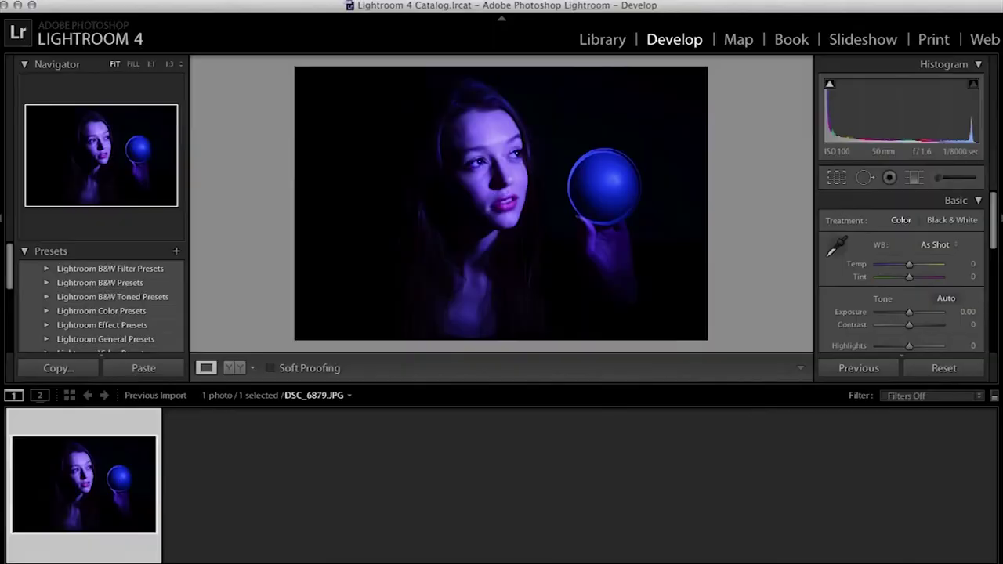
# Sample the gray sphere in DSC_6879.JPG with the WB eyedropper, giving Custom white balance: Temp +100, Tint −48.
pyautogui.click(835, 245)
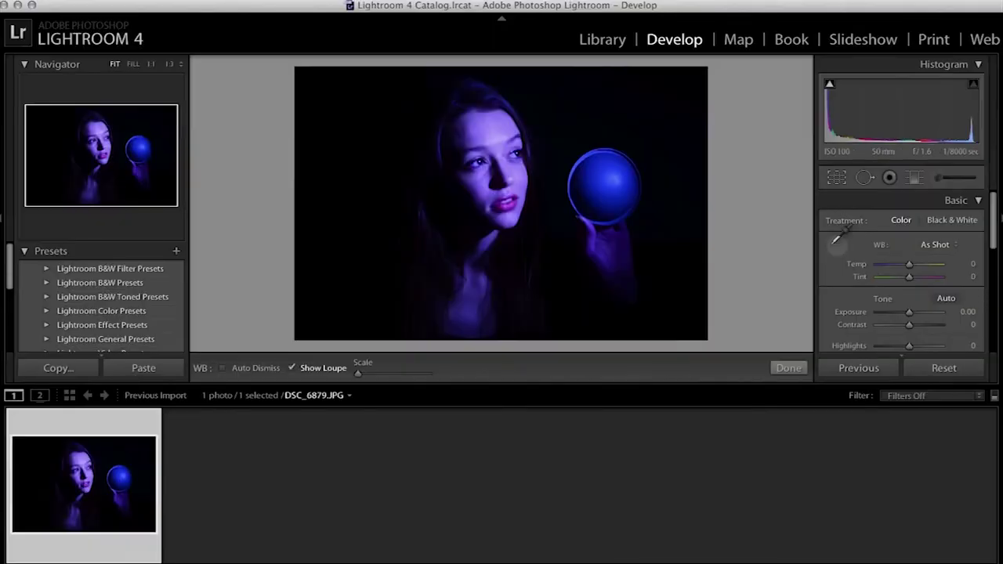
pyautogui.click(602, 175)
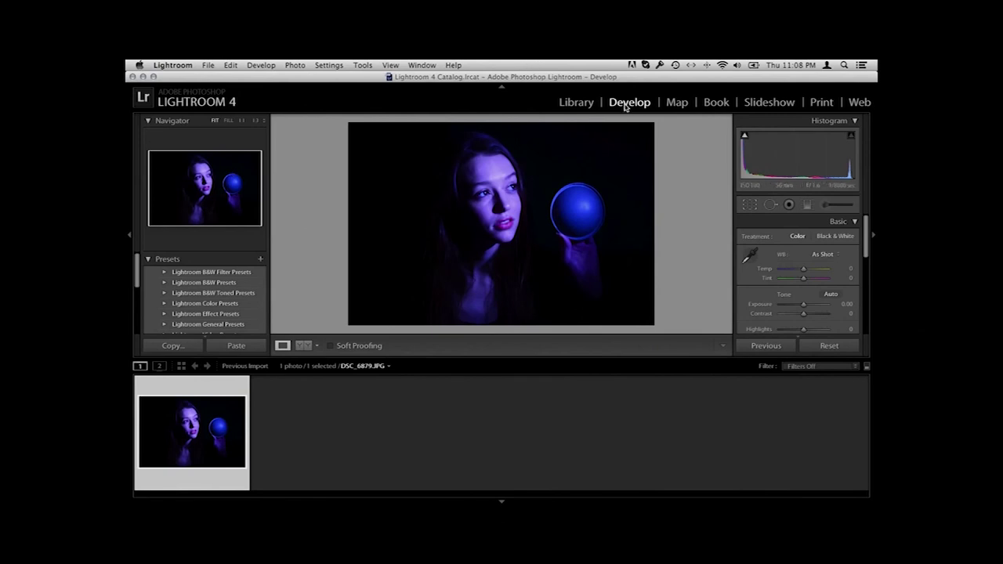
pyautogui.click(749, 255)
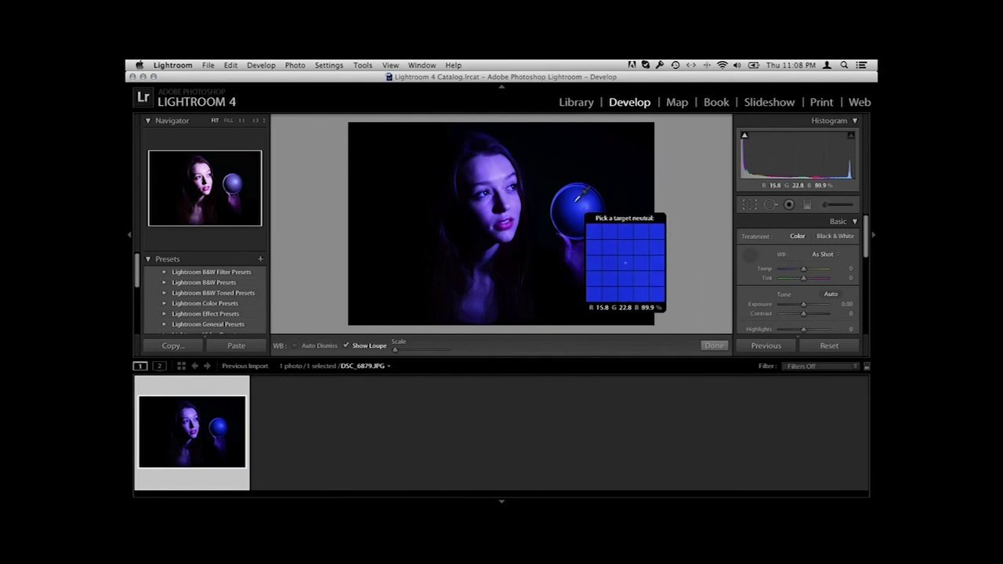
pyautogui.click(576, 201)
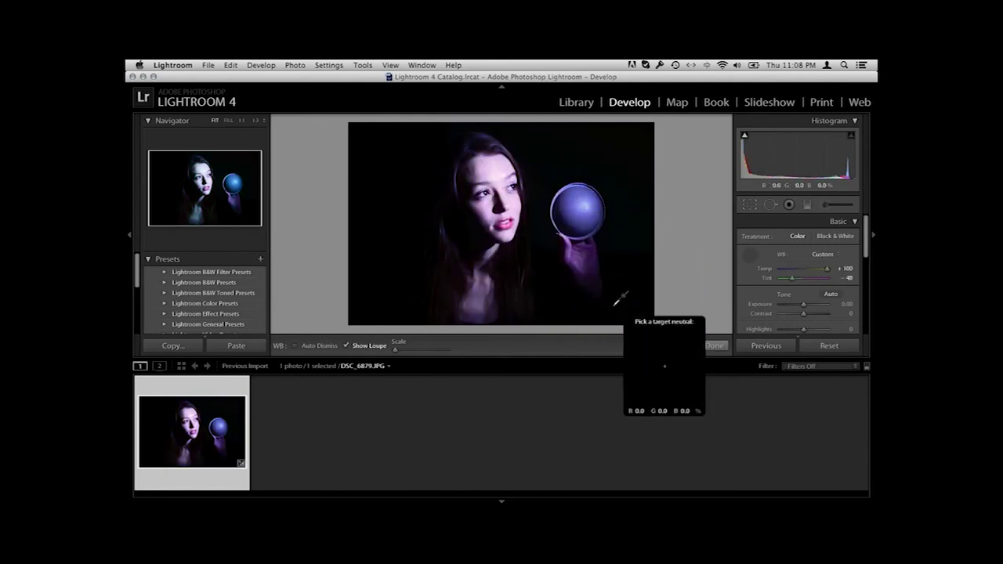